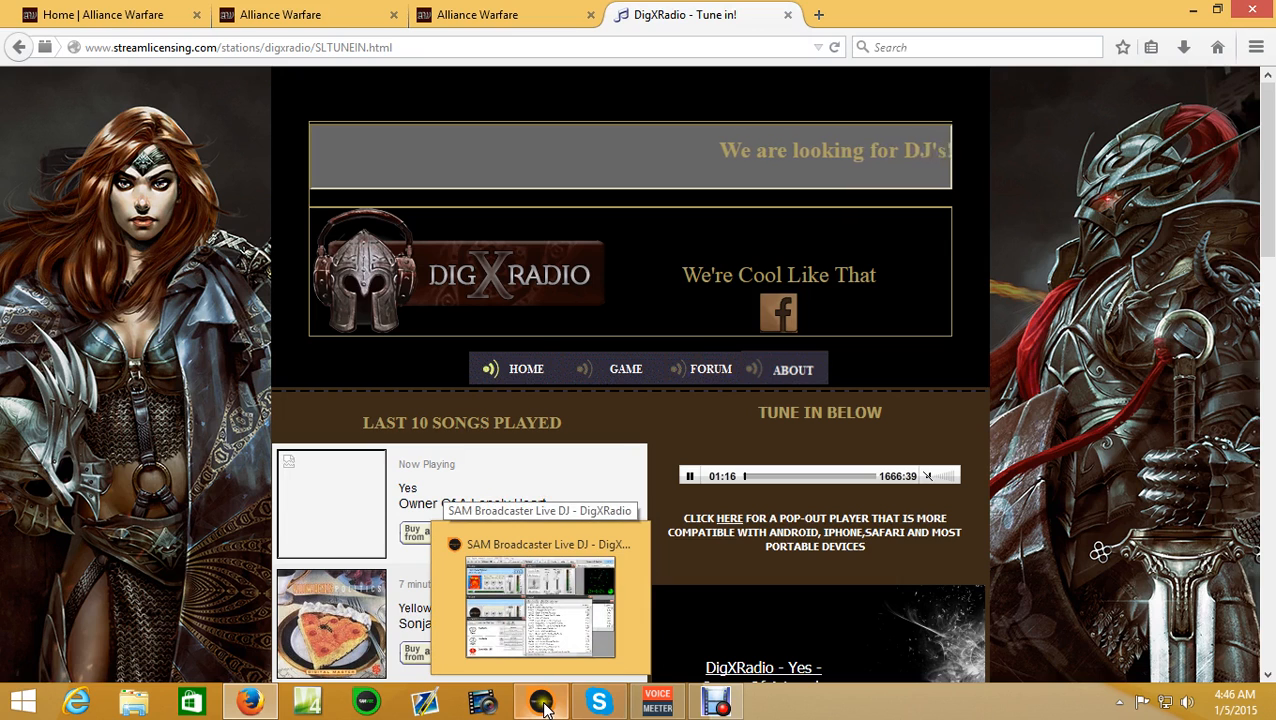
# Step: Switch to VoiceMeeter and examine Hardware Input 1's device list and its A and B output routing
pyautogui.moveTo(552, 636)
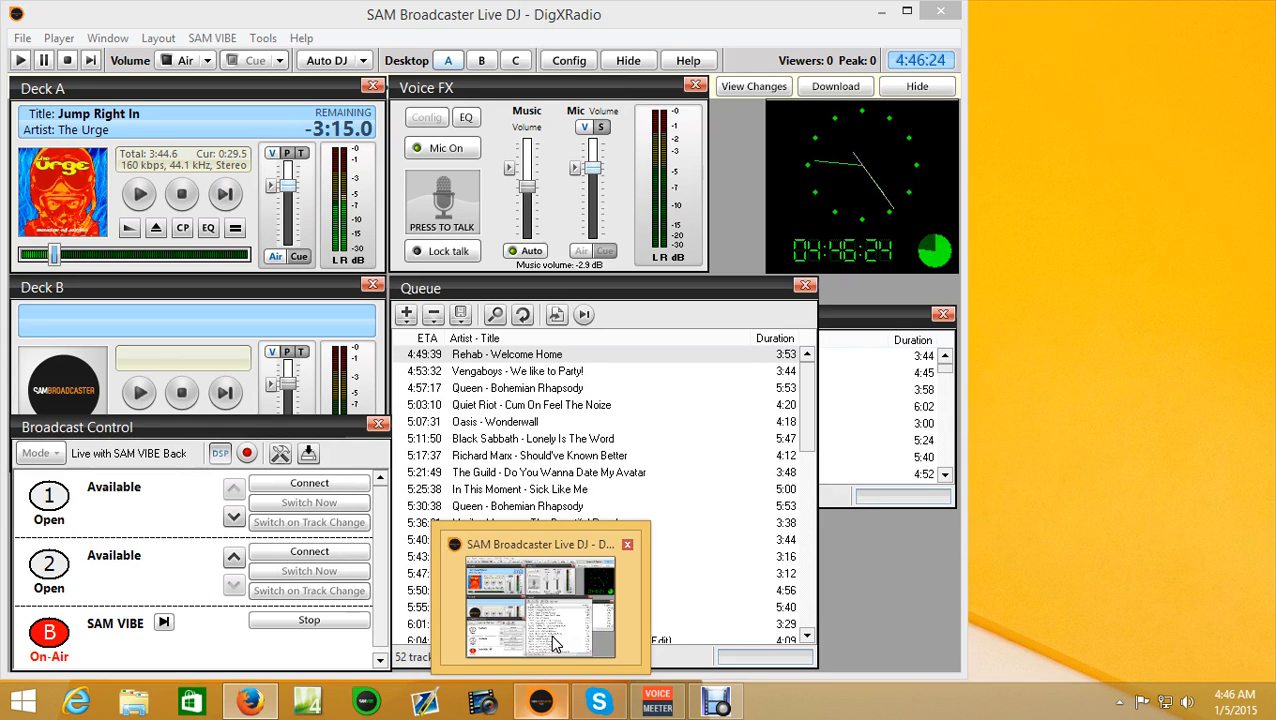
pyautogui.click(550, 634)
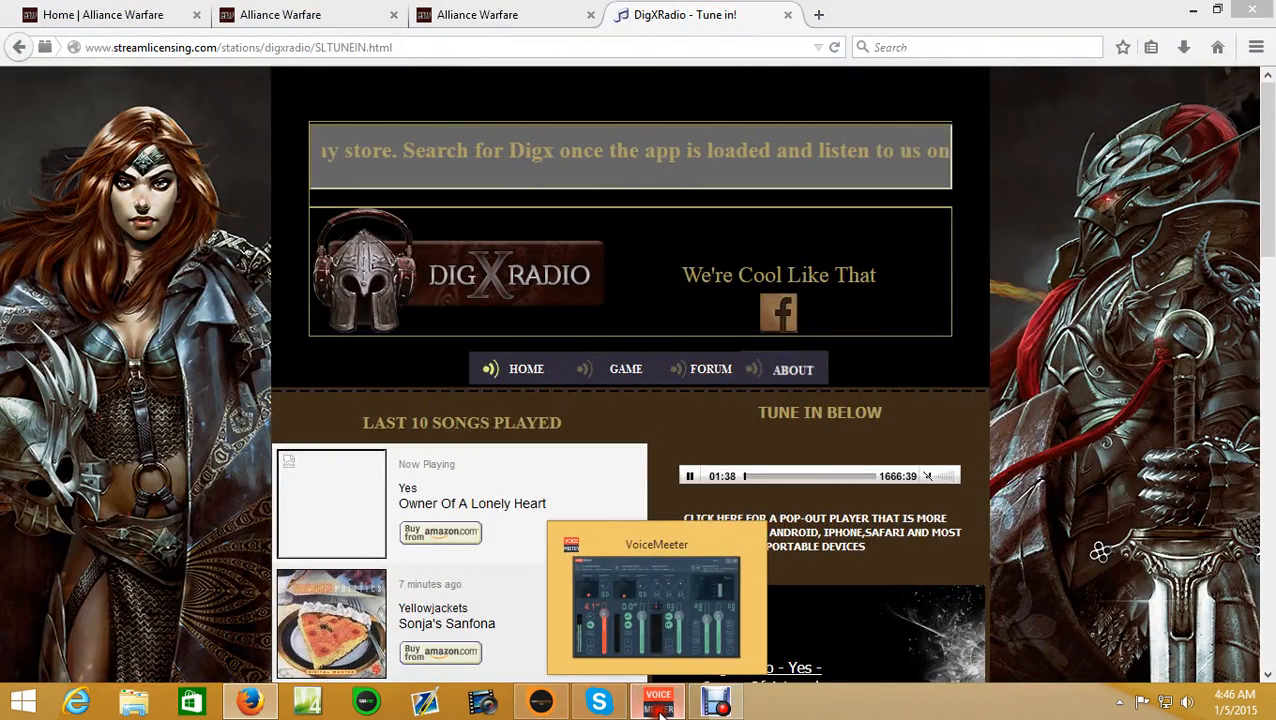
pyautogui.click(676, 705)
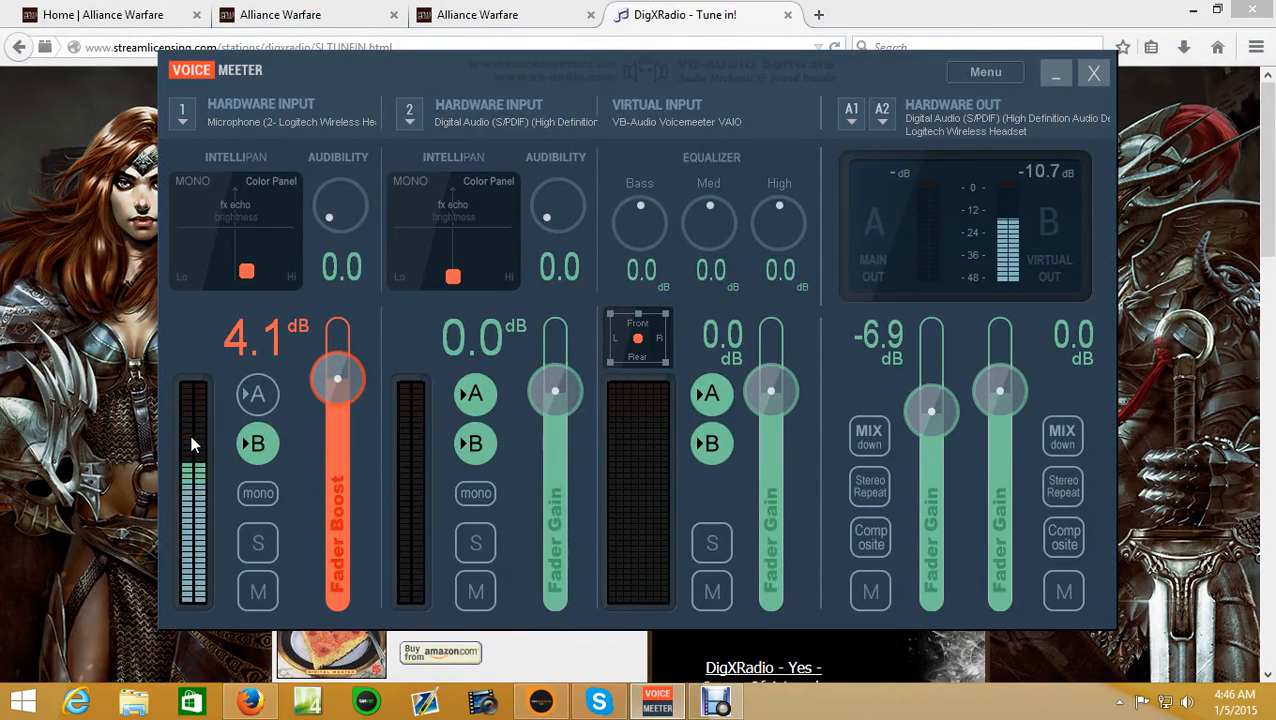
pyautogui.click(256, 447)
pyautogui.click(183, 124)
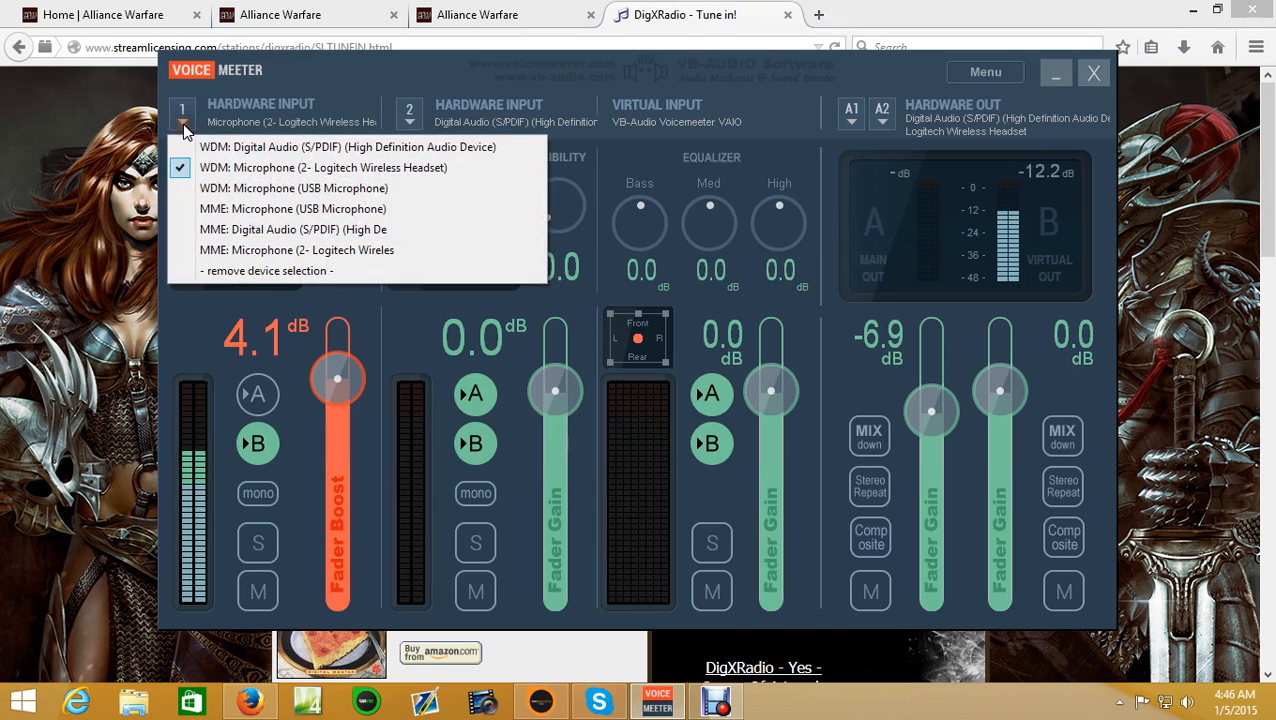
pyautogui.click(350, 67)
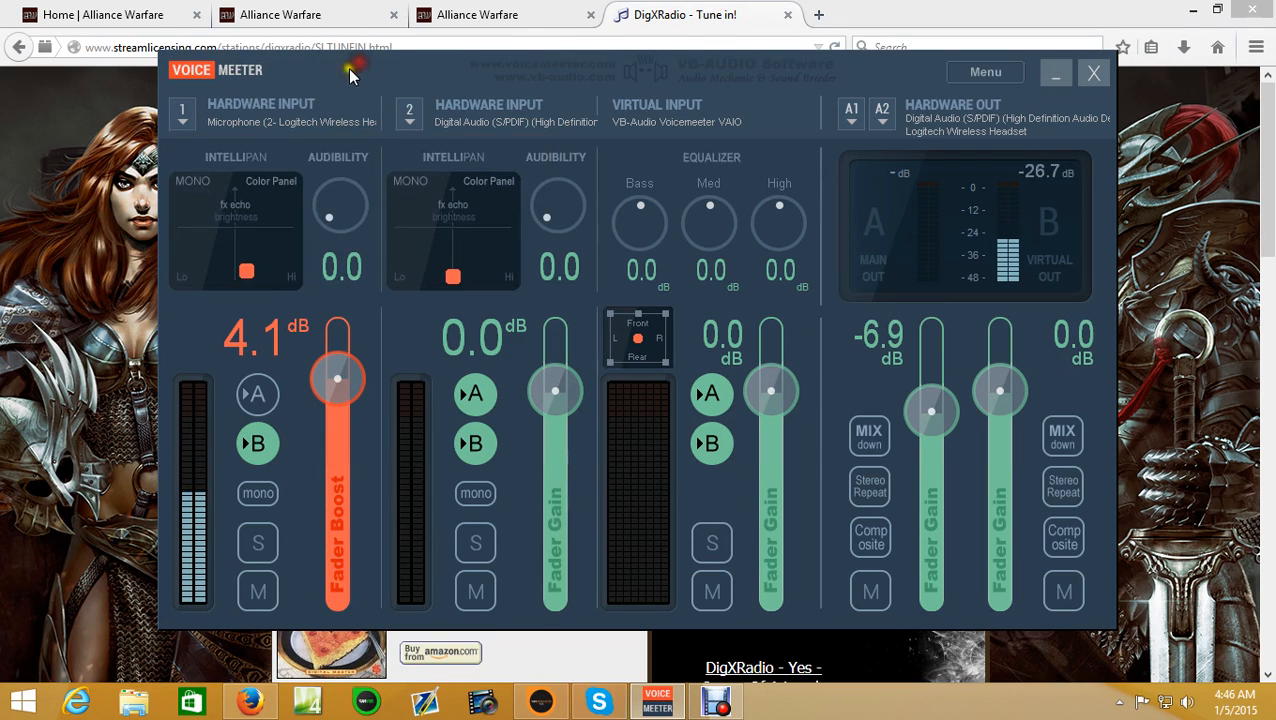
pyautogui.click(253, 396)
pyautogui.click(253, 396)
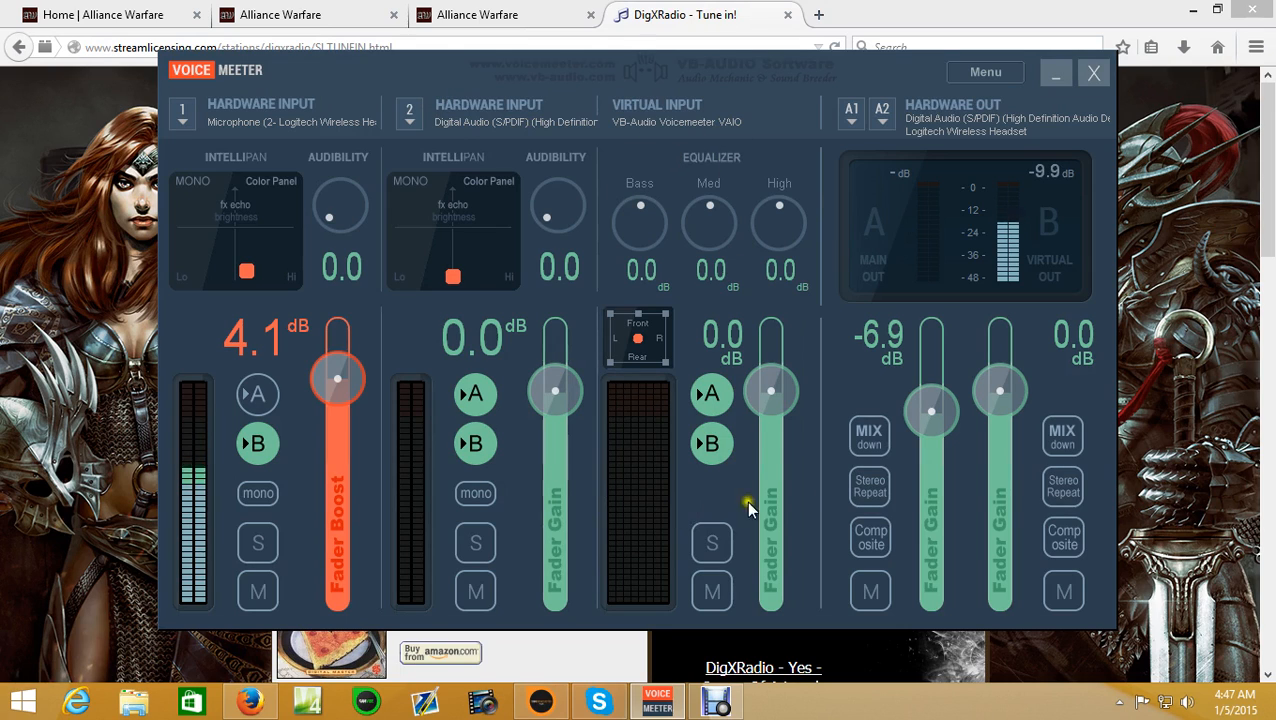
# Step: Examine the device choices for hardware outputs A1 and A2
pyautogui.click(849, 114)
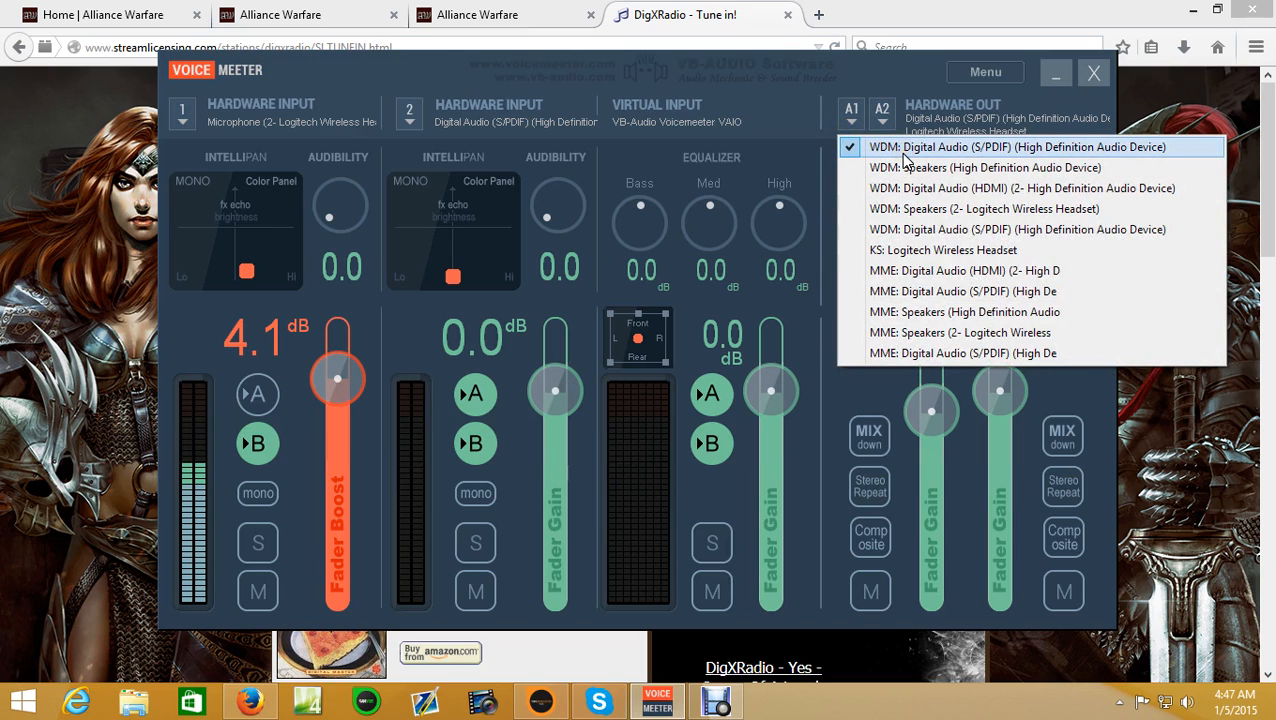
pyautogui.click(881, 120)
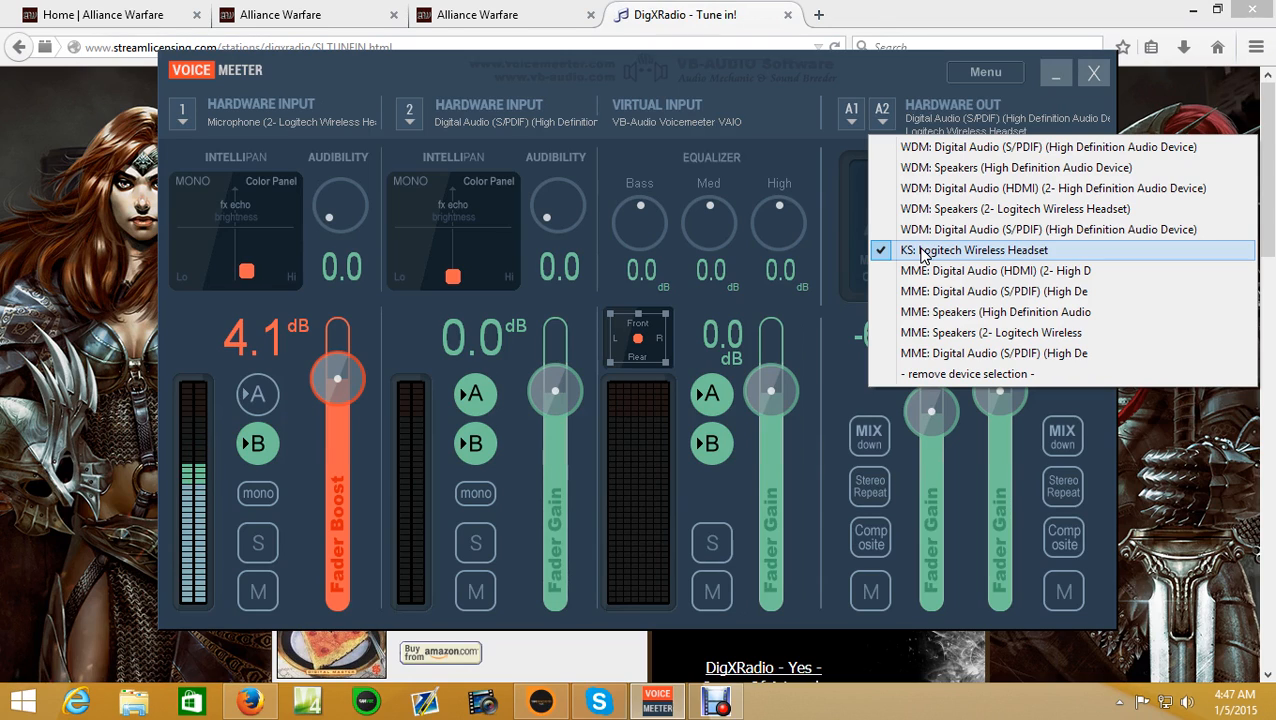
pyautogui.click(876, 68)
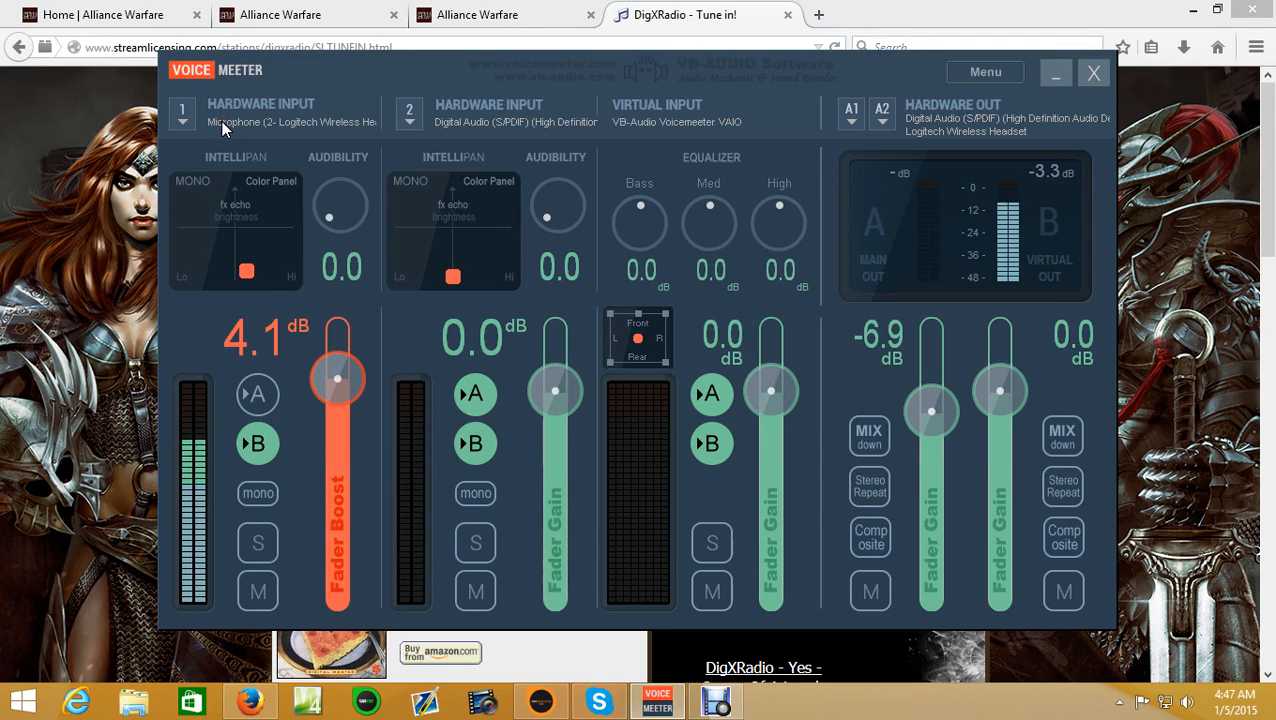
pyautogui.click(881, 123)
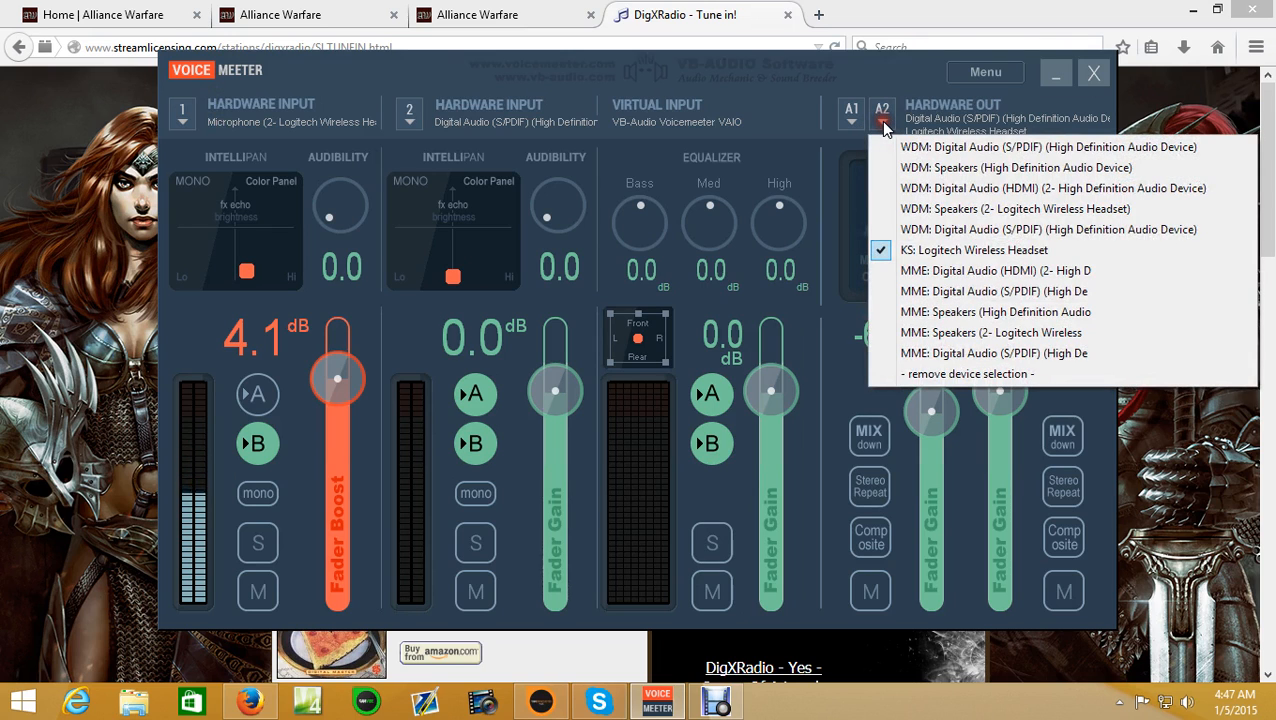
pyautogui.click(848, 126)
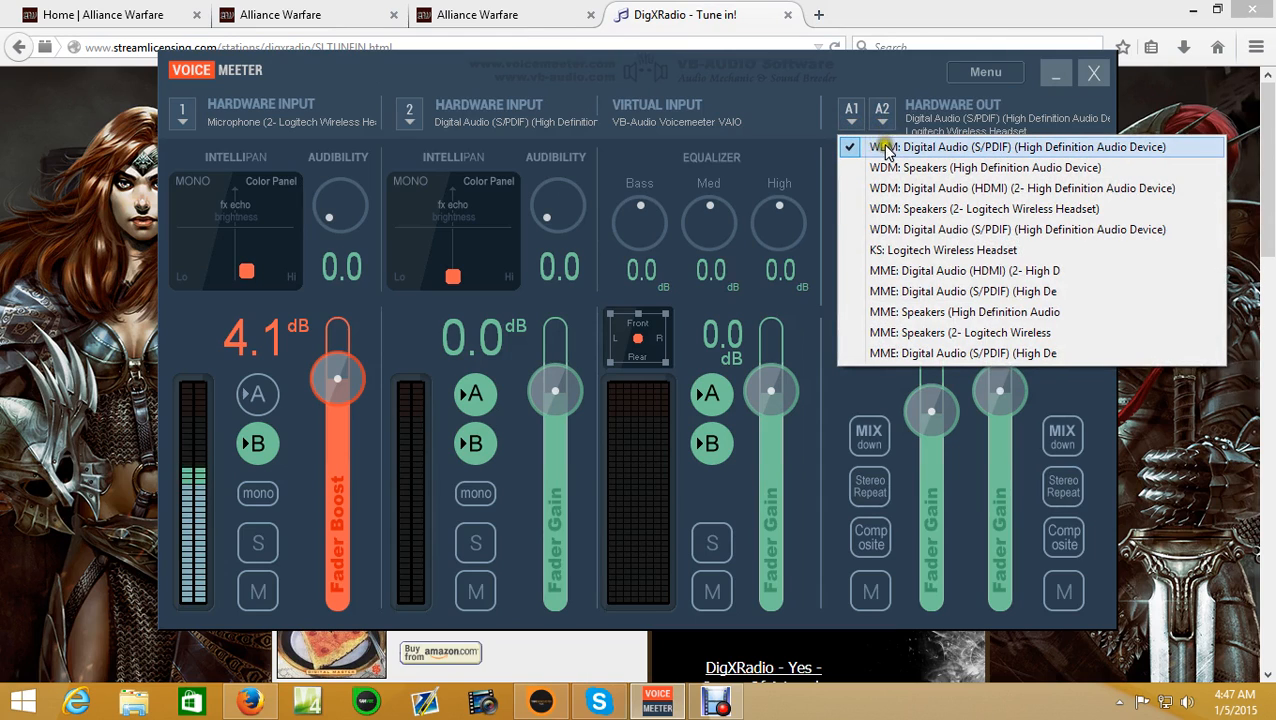
pyautogui.click(909, 77)
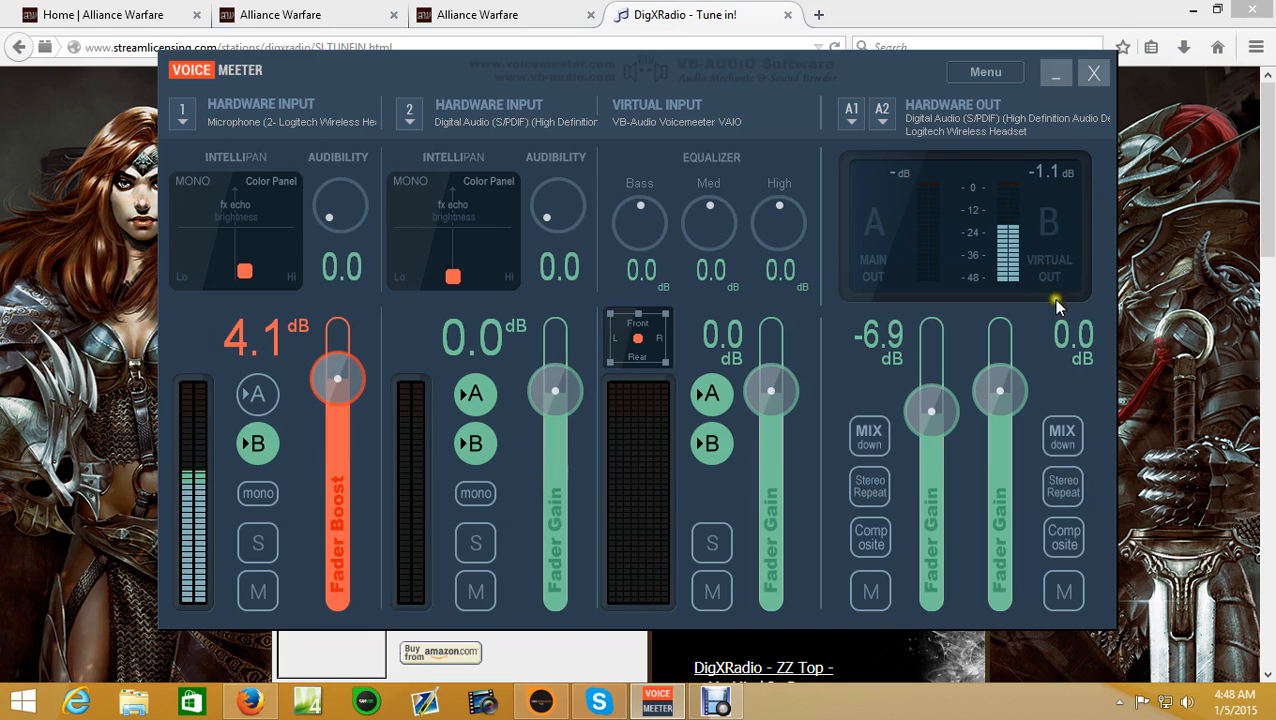
# Step: View the save dialog for the current VoiceMeeter settings and close it without saving
pyautogui.click(971, 72)
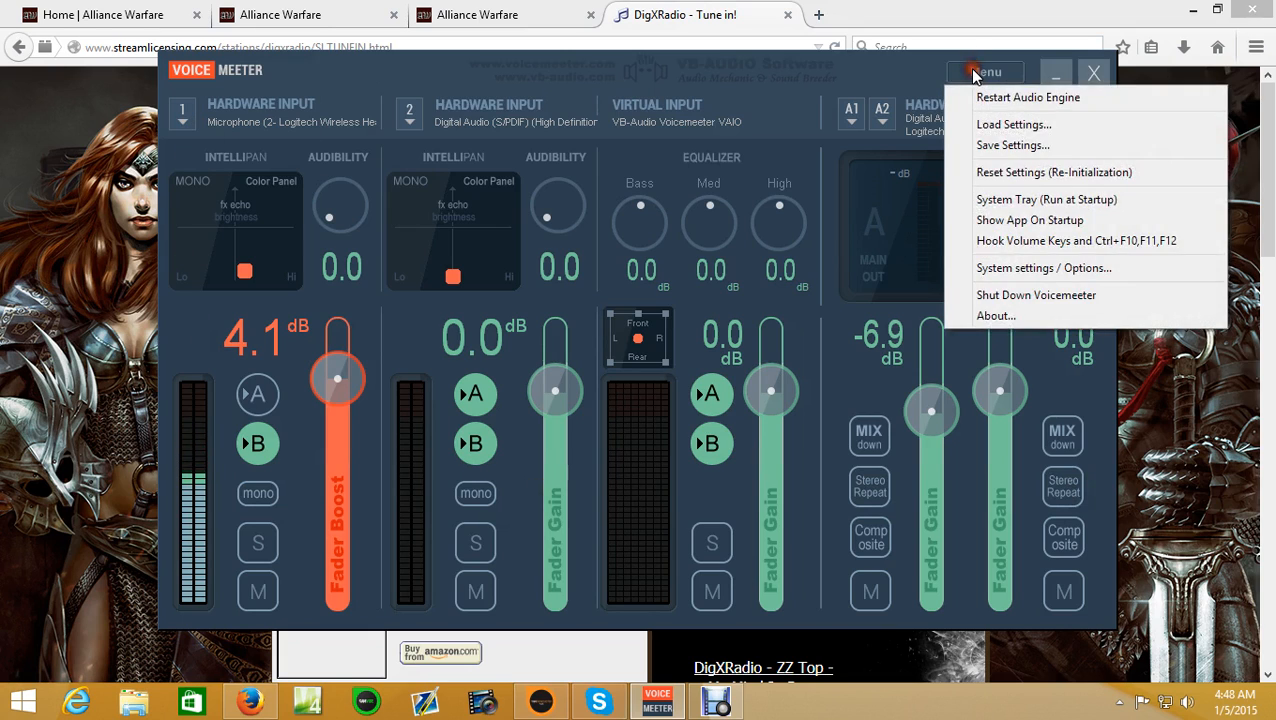
pyautogui.click(985, 146)
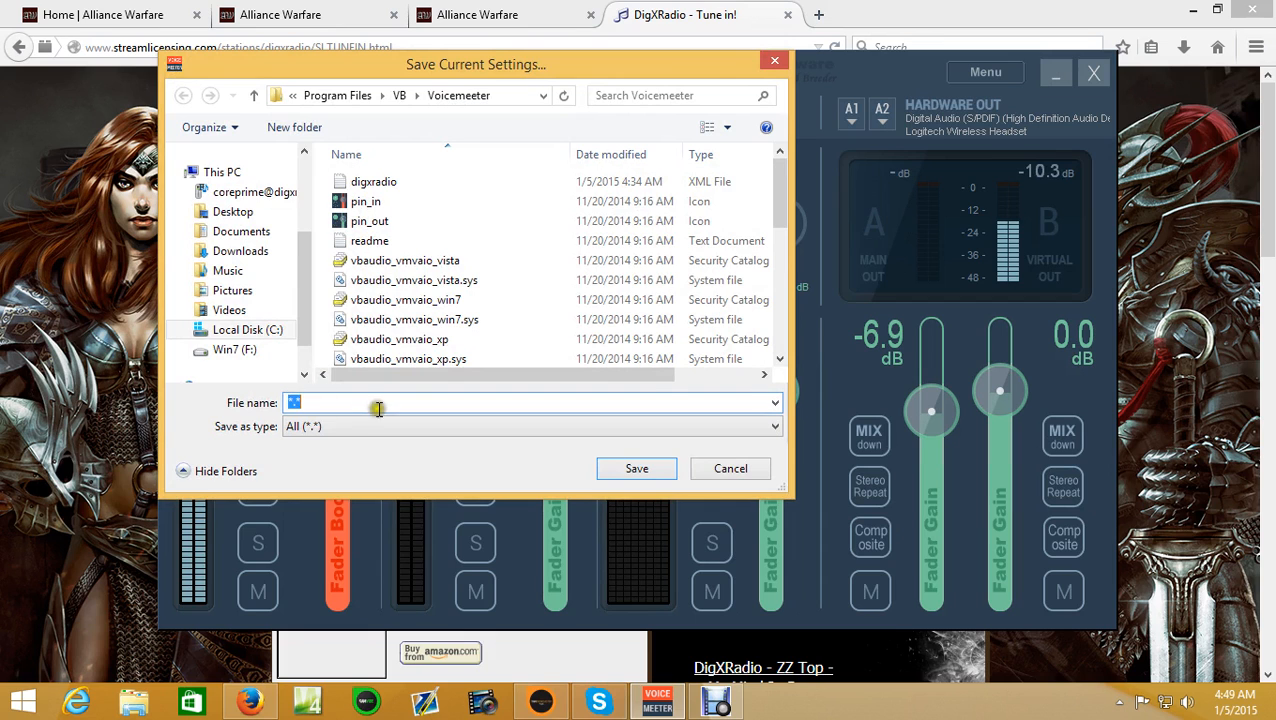
pyautogui.moveTo(778, 201); pyautogui.dragTo(759, 183)
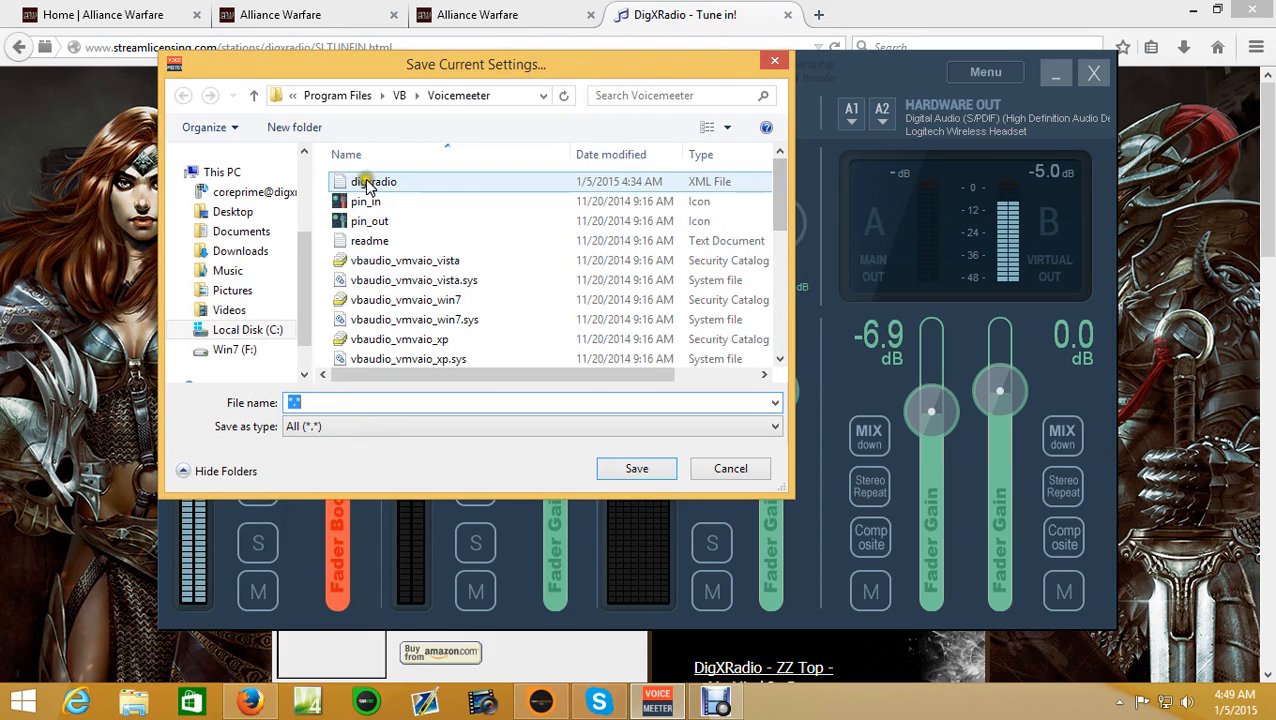
pyautogui.click(773, 64)
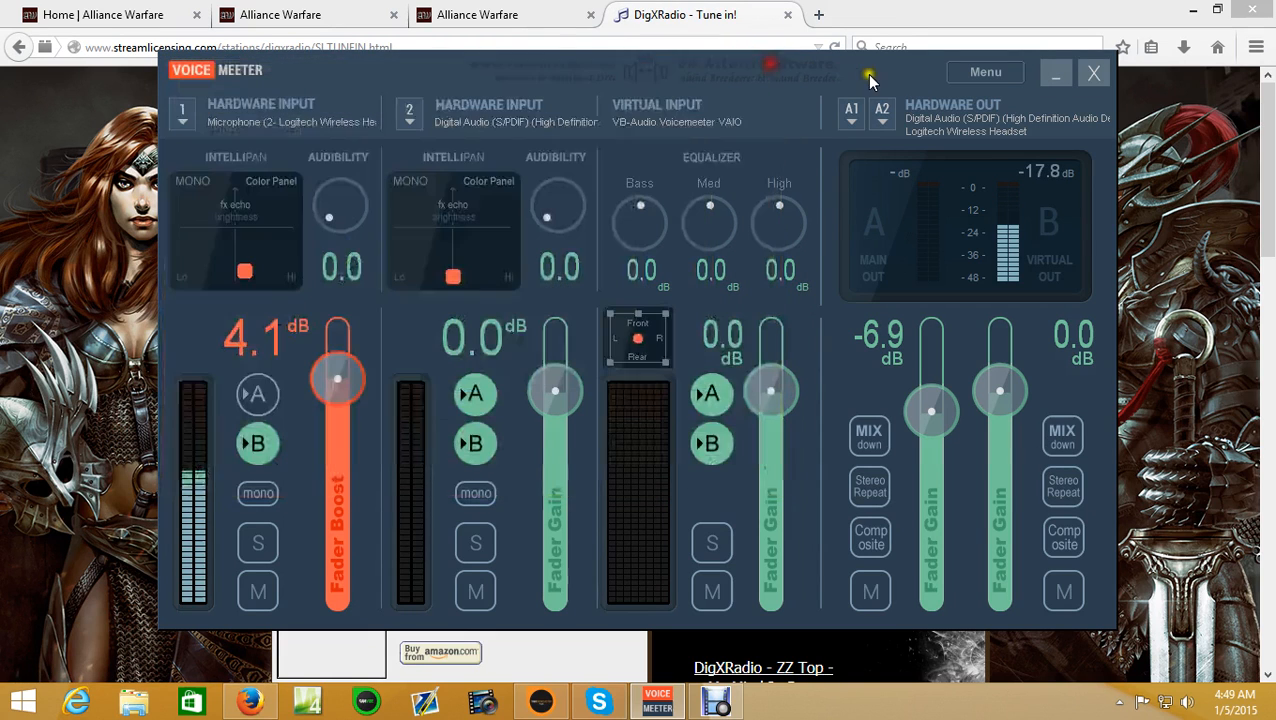
pyautogui.click(974, 72)
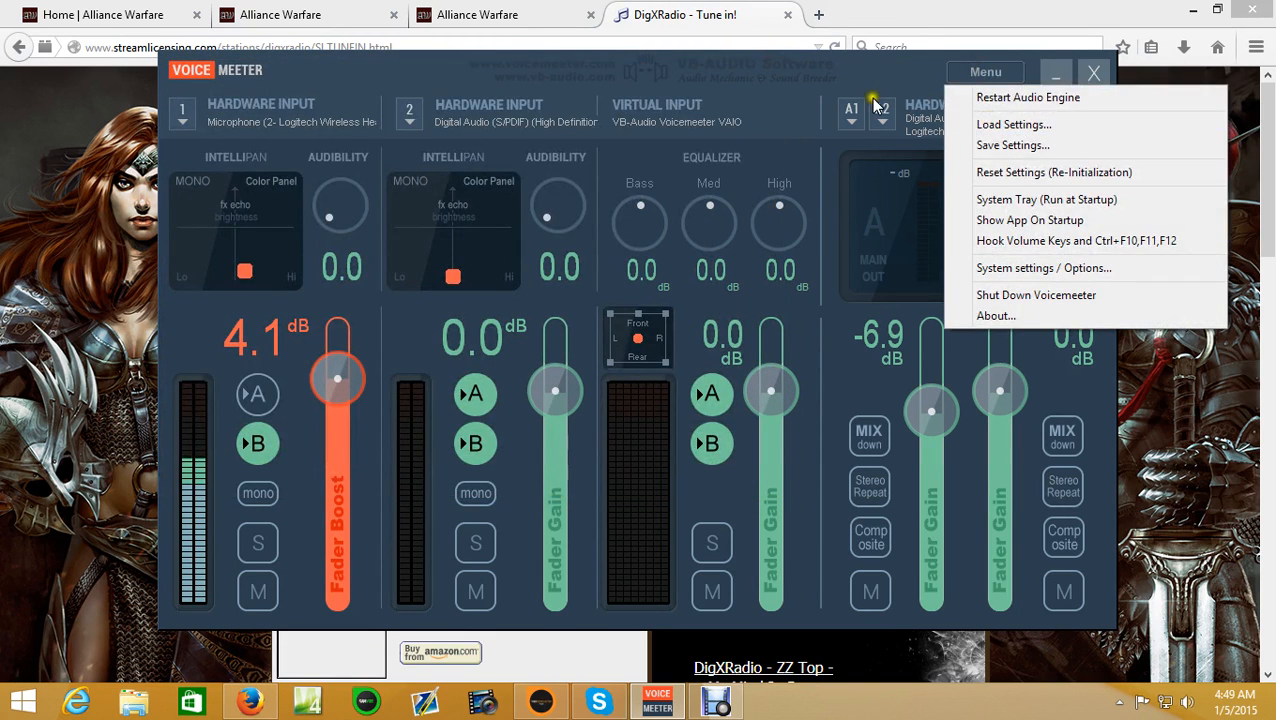
pyautogui.click(897, 65)
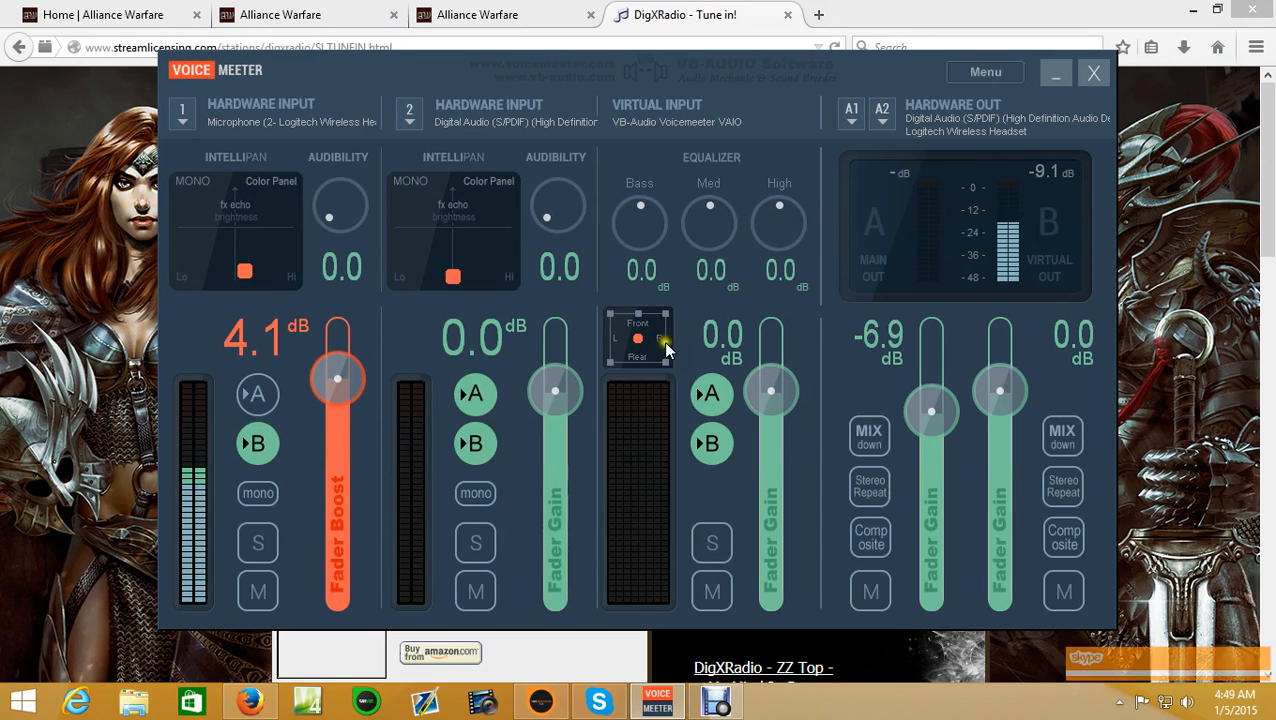
# Step: Switch to Skype and mute all sounds in its options
pyautogui.click(595, 708)
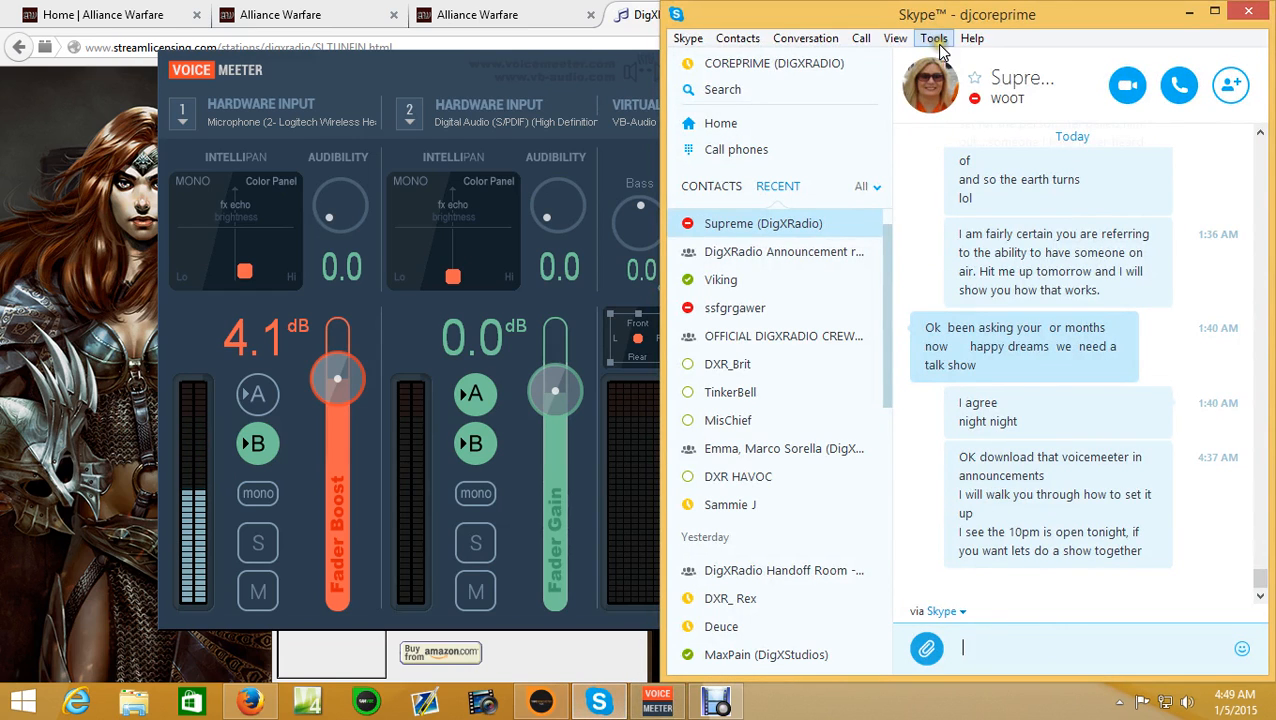
pyautogui.click(935, 40)
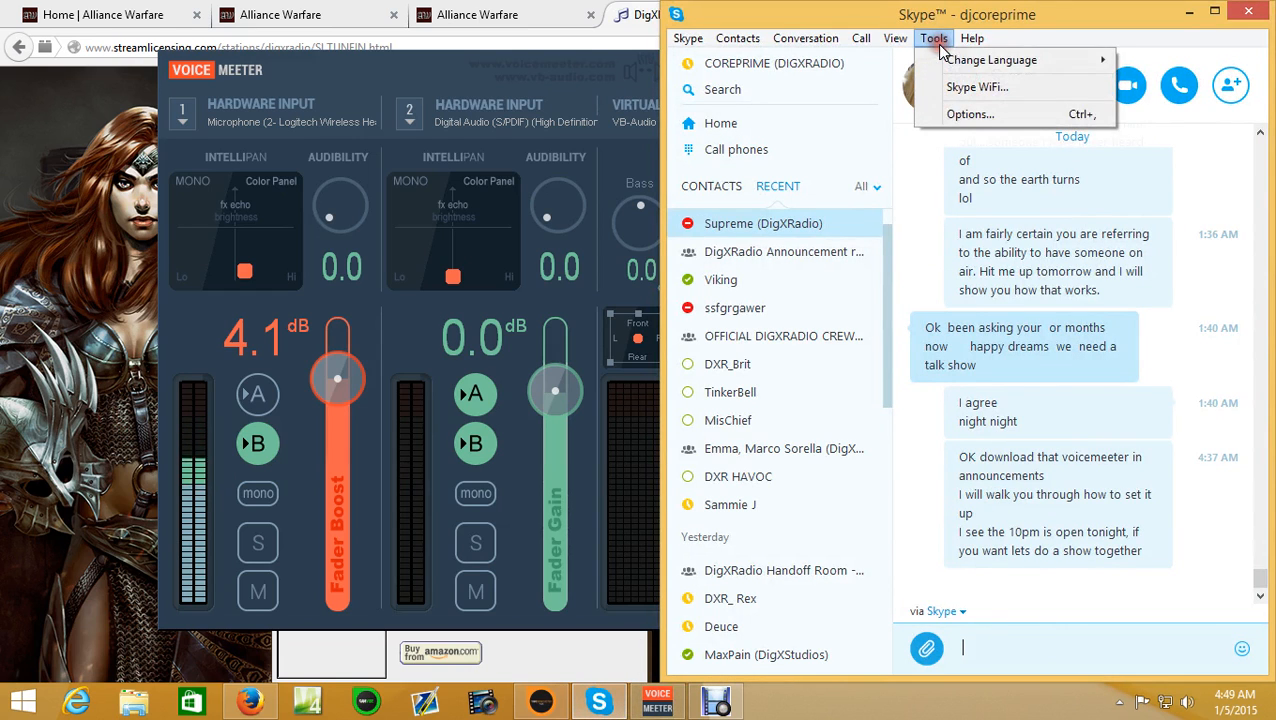
pyautogui.click(968, 114)
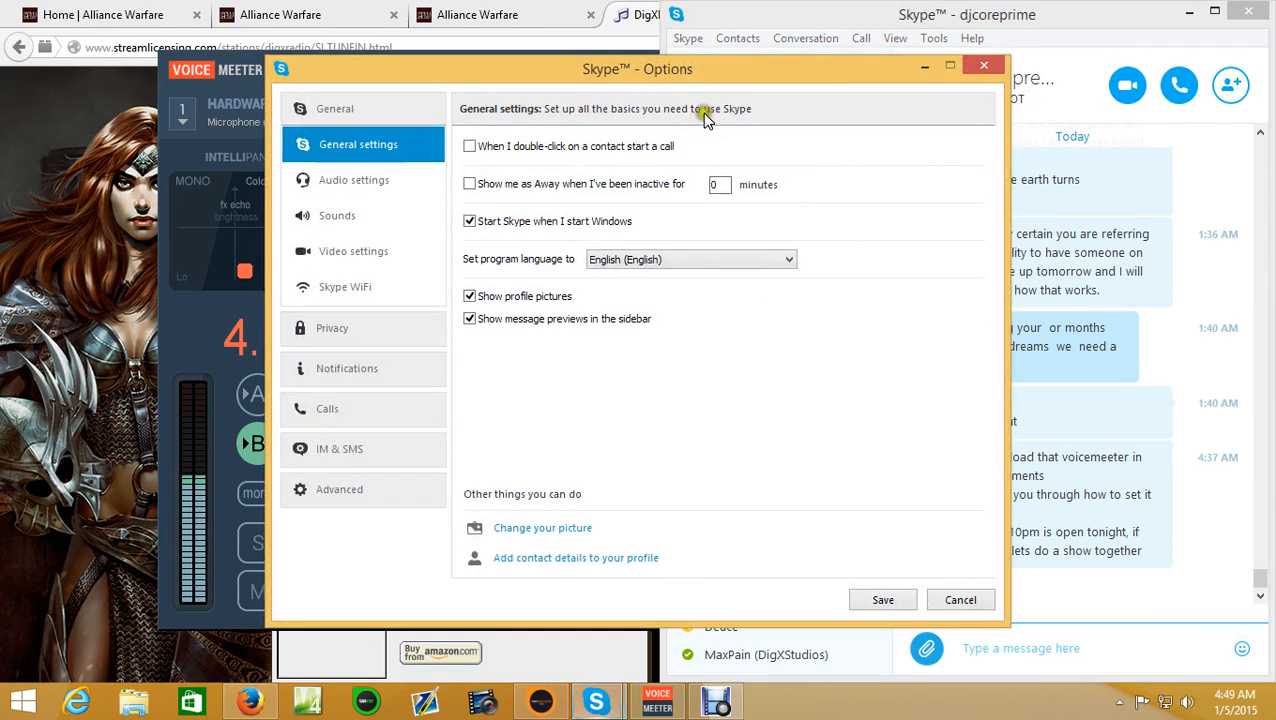
pyautogui.click(343, 217)
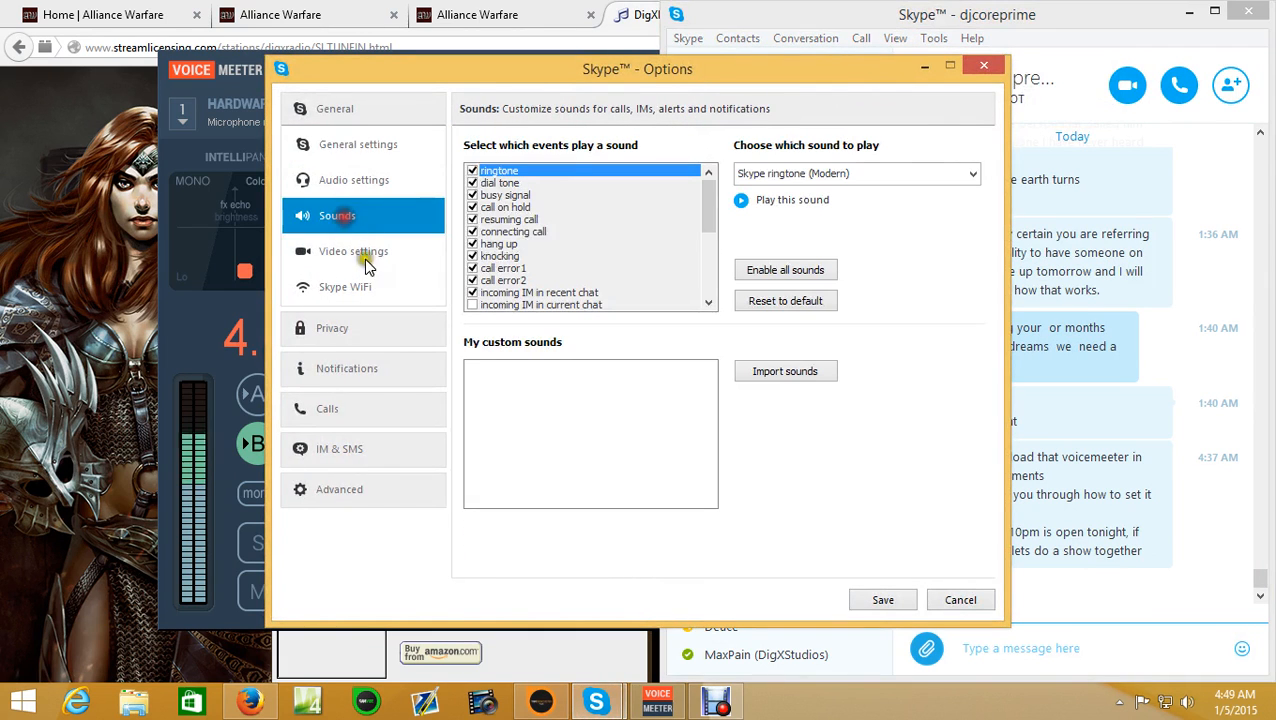
pyautogui.click(772, 272)
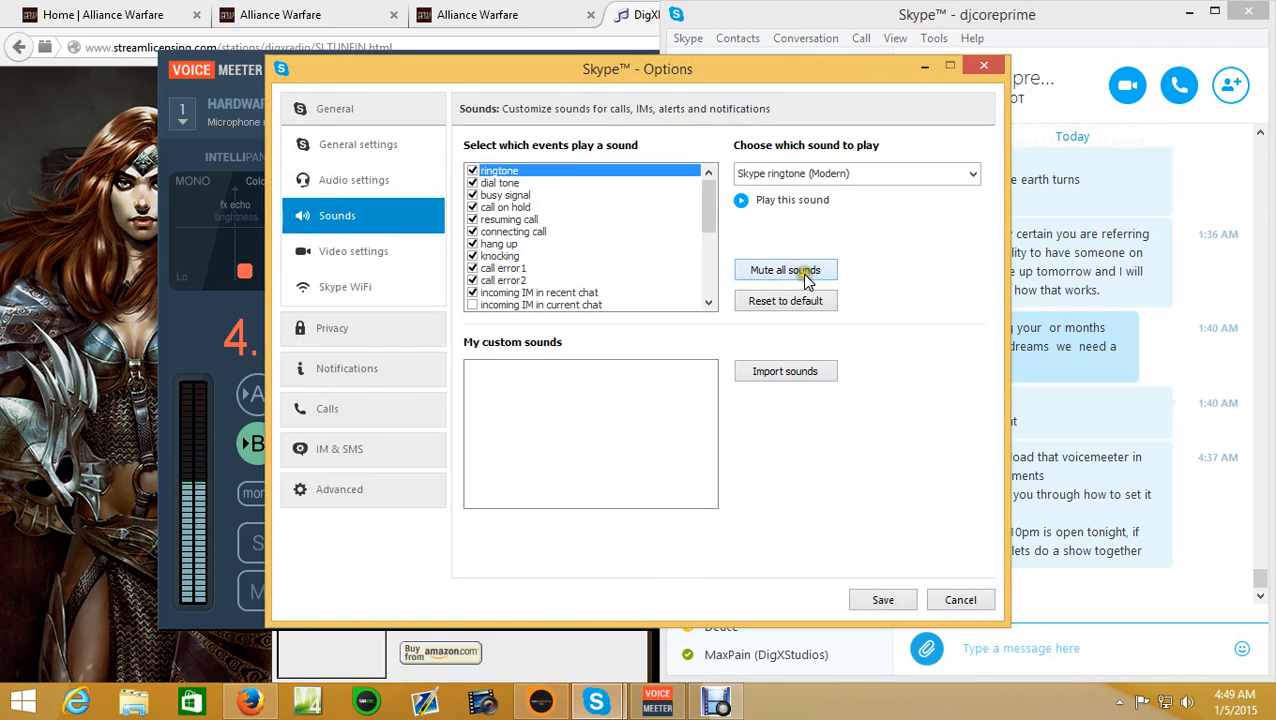
pyautogui.click(806, 278)
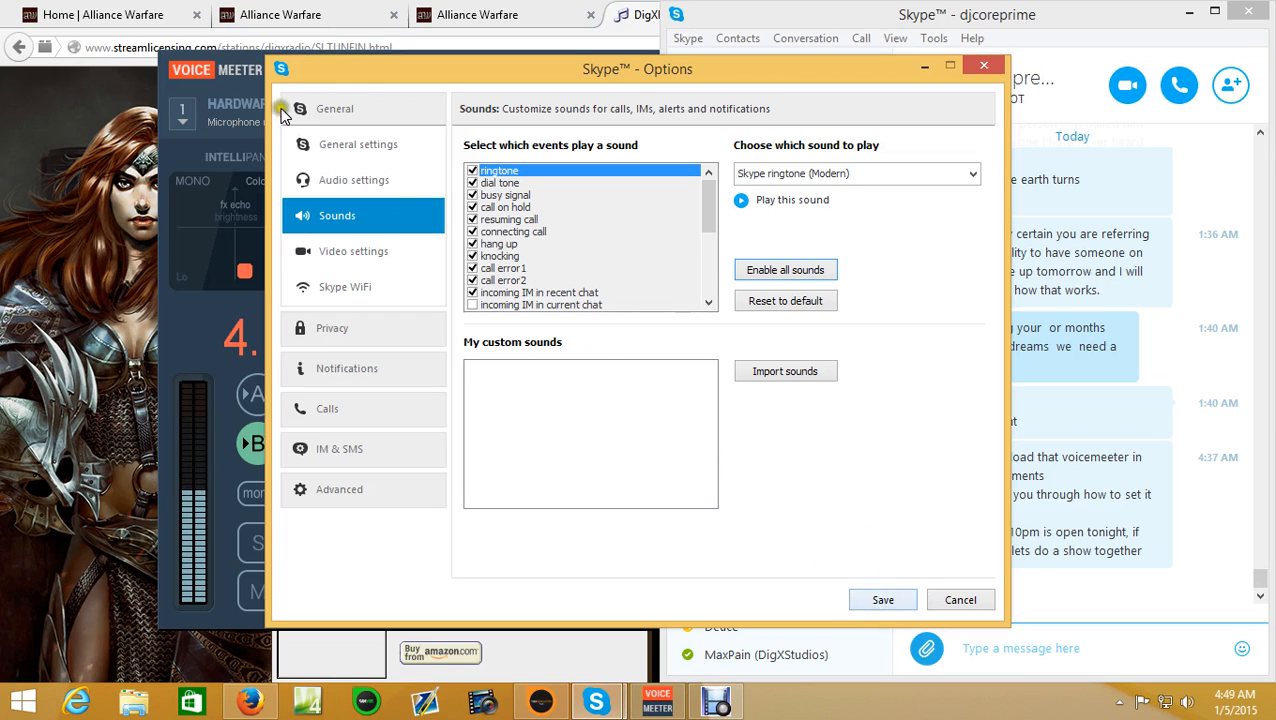
# Step: Check that the audio settings use VoiceMeeter Output as microphone and VoiceMeeter Input as speakers, and save the Skype options
pyautogui.click(377, 188)
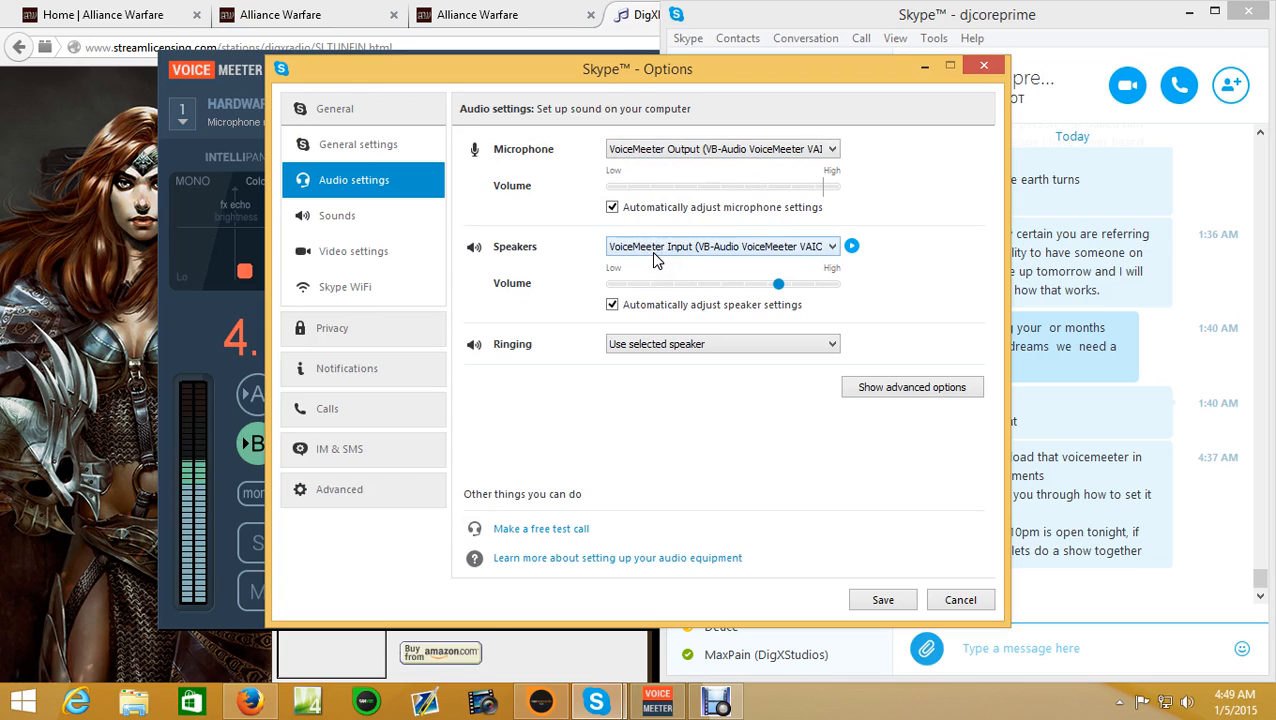
pyautogui.click(901, 309)
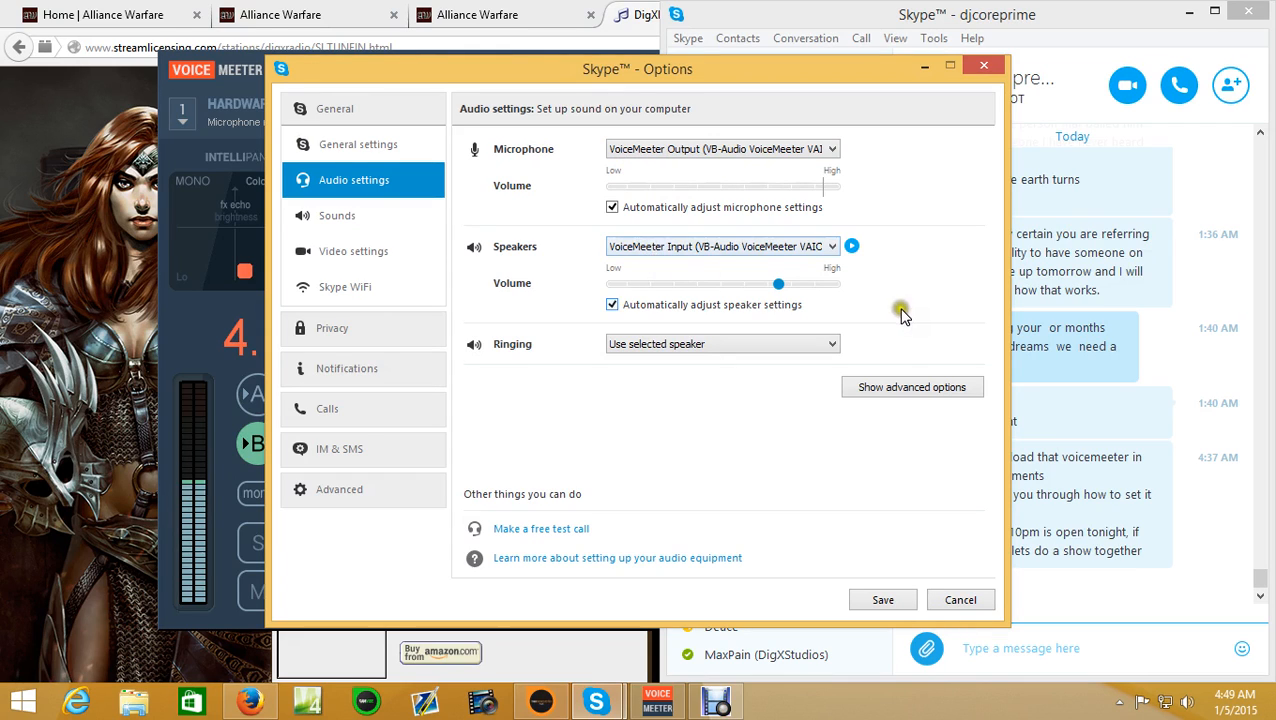
pyautogui.click(870, 599)
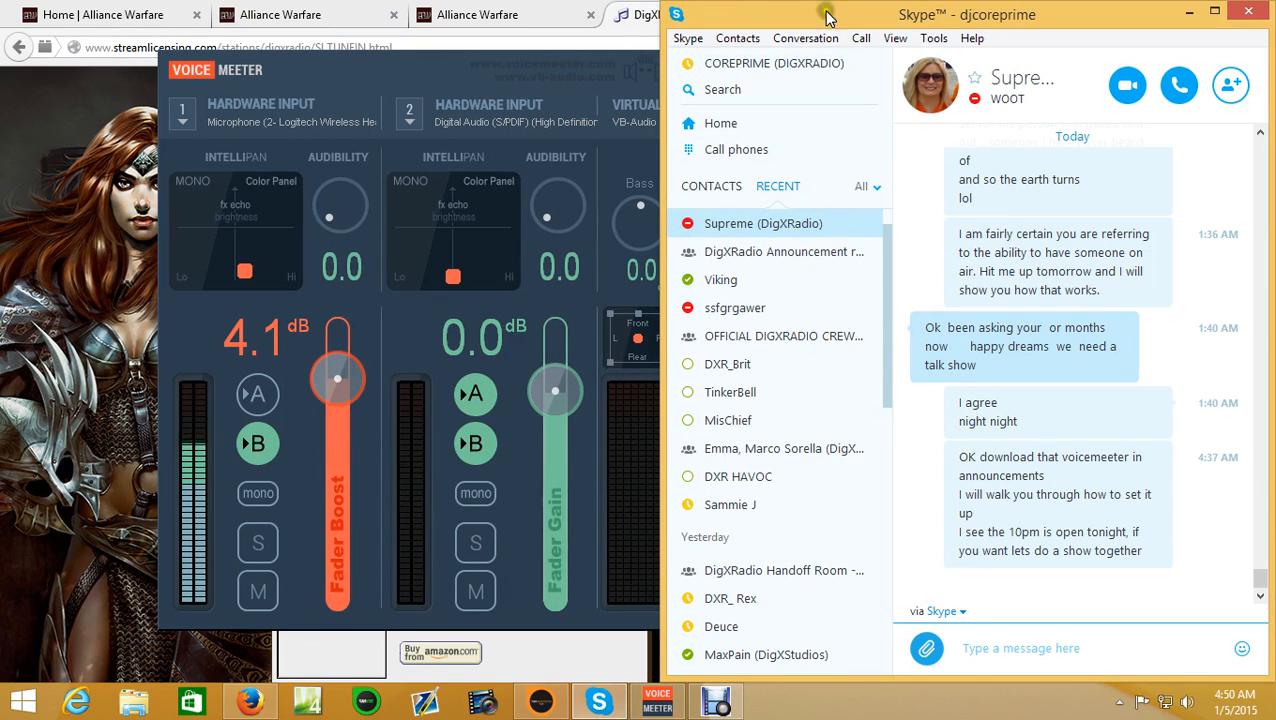
# Step: Switch to SAM Broadcaster, maximize its window and turn off the Voice FX microphone
pyautogui.click(543, 703)
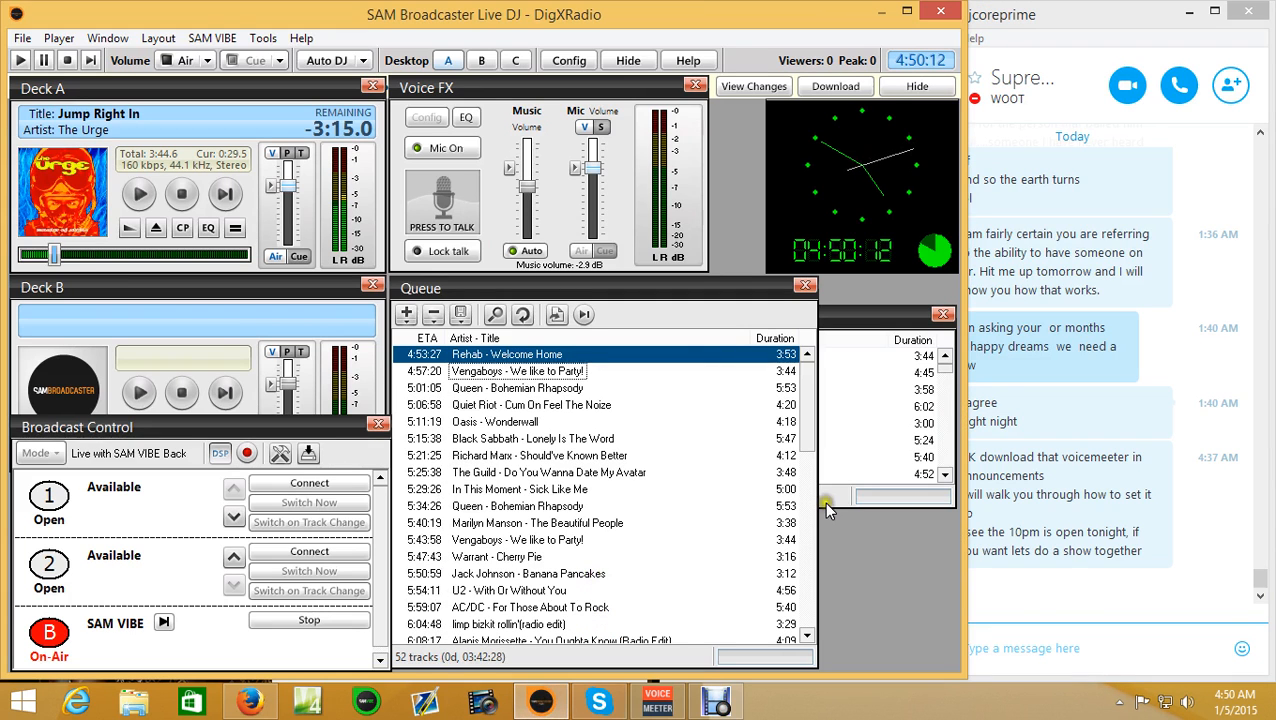
pyautogui.click(906, 11)
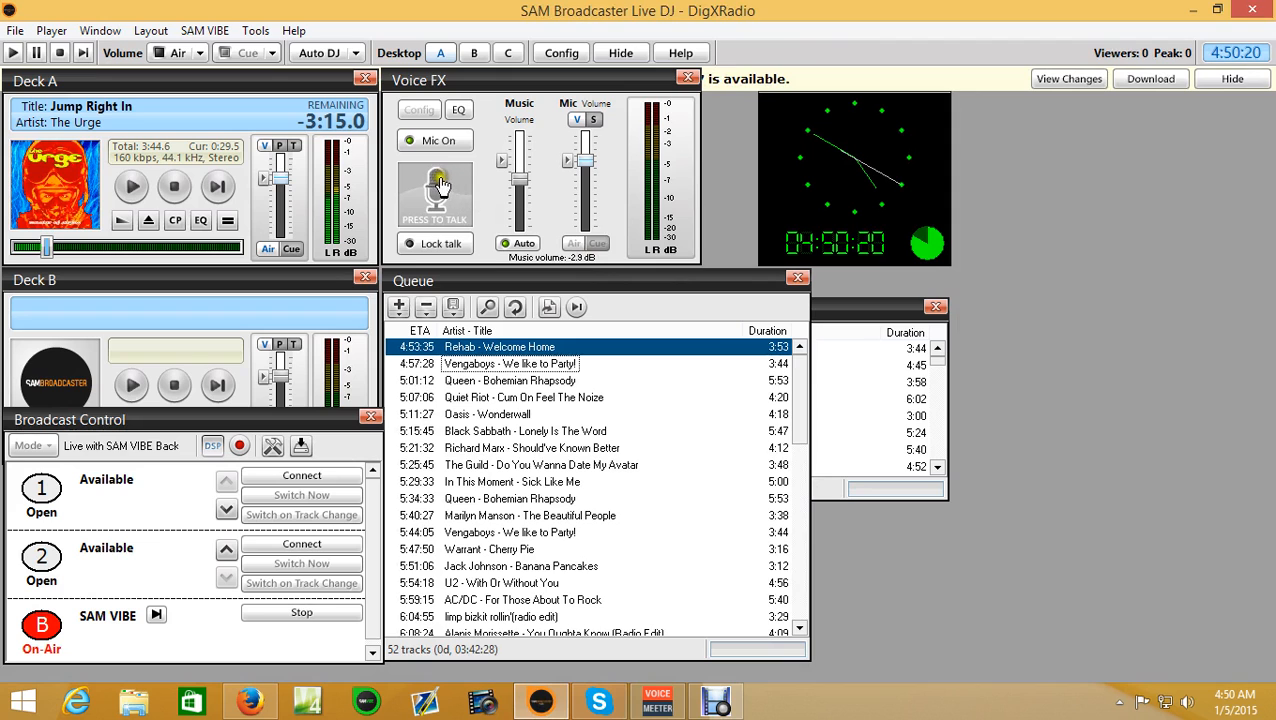
pyautogui.click(432, 140)
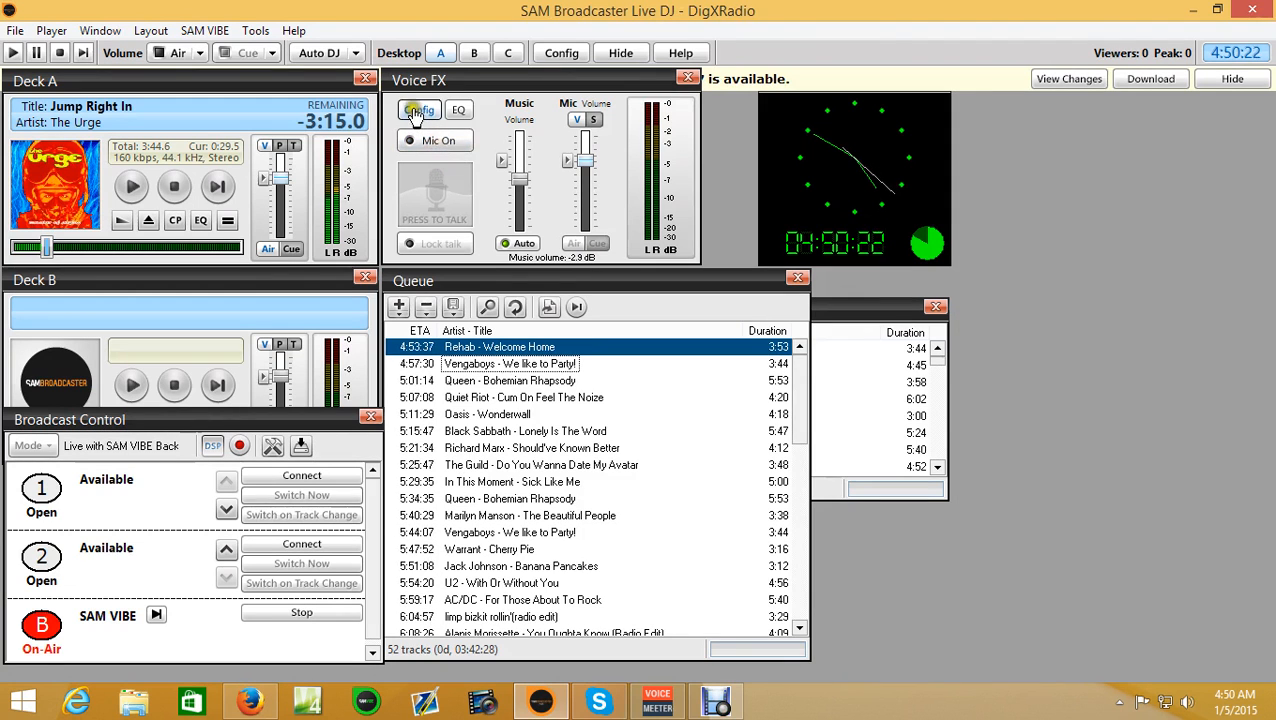
# Step: Set the Voice FX record soundcard device to VoiceMeeter Output and apply the configuration
pyautogui.click(418, 112)
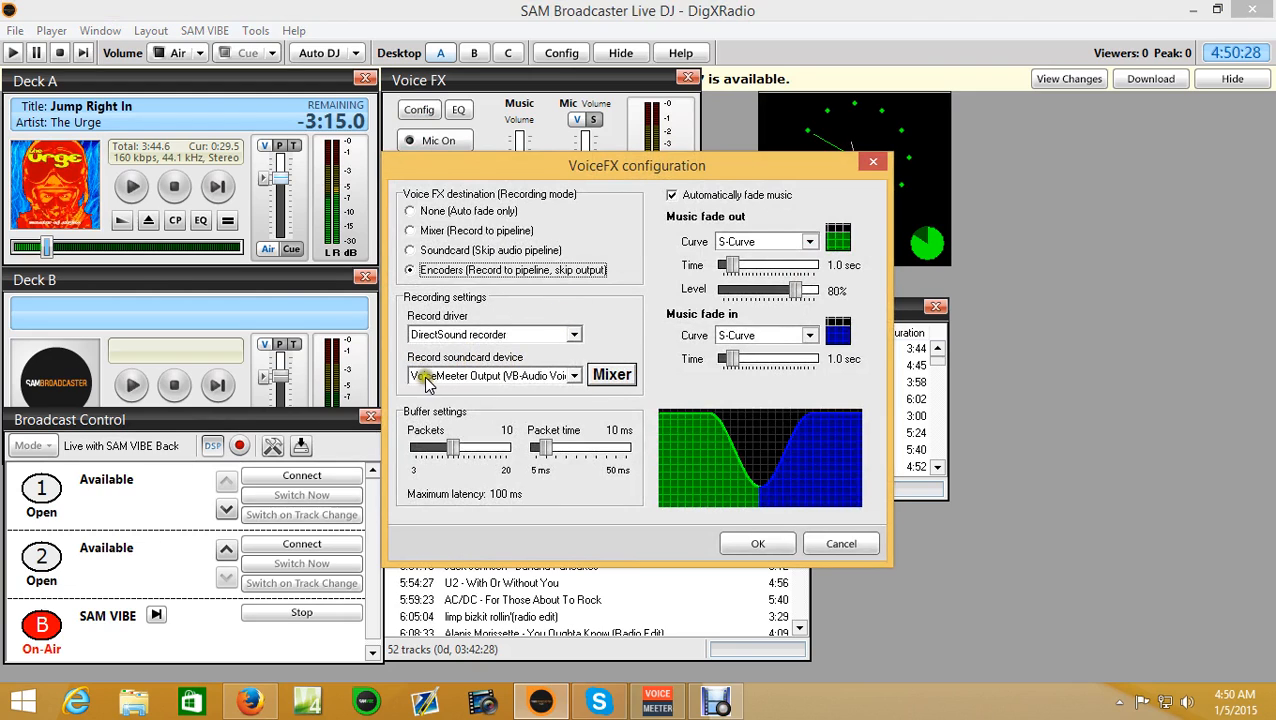
pyautogui.click(564, 376)
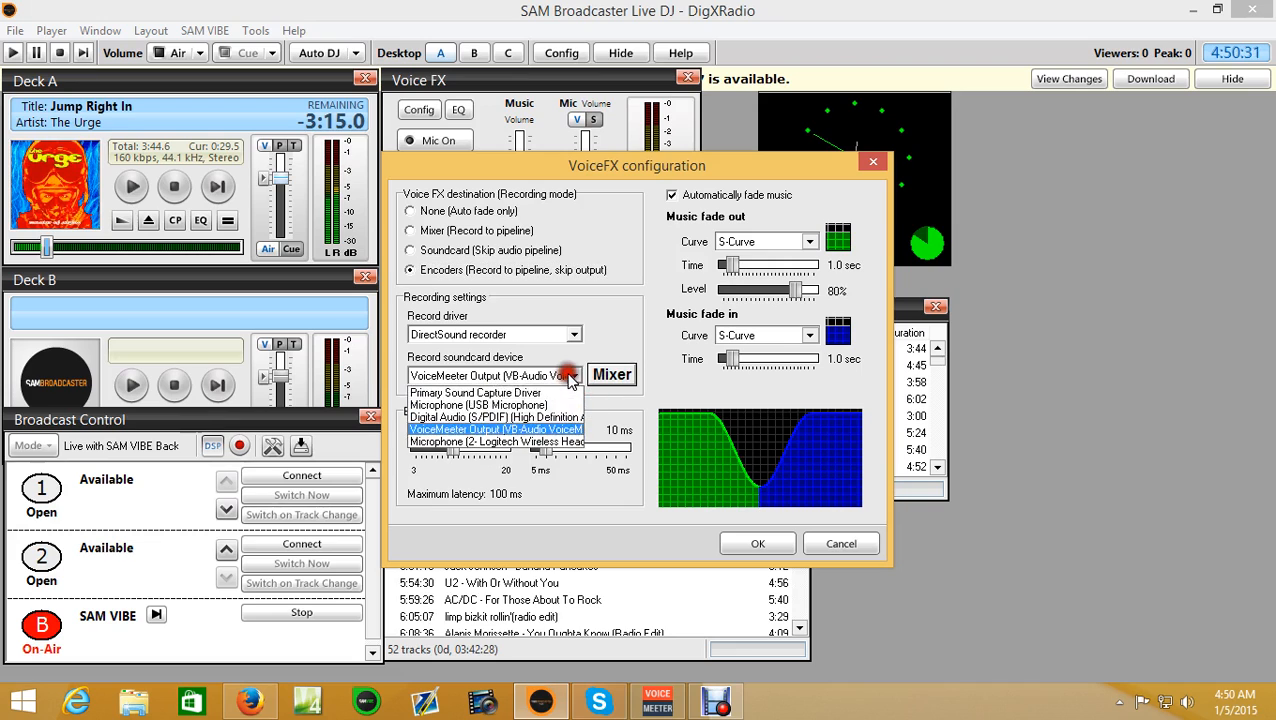
pyautogui.click(537, 433)
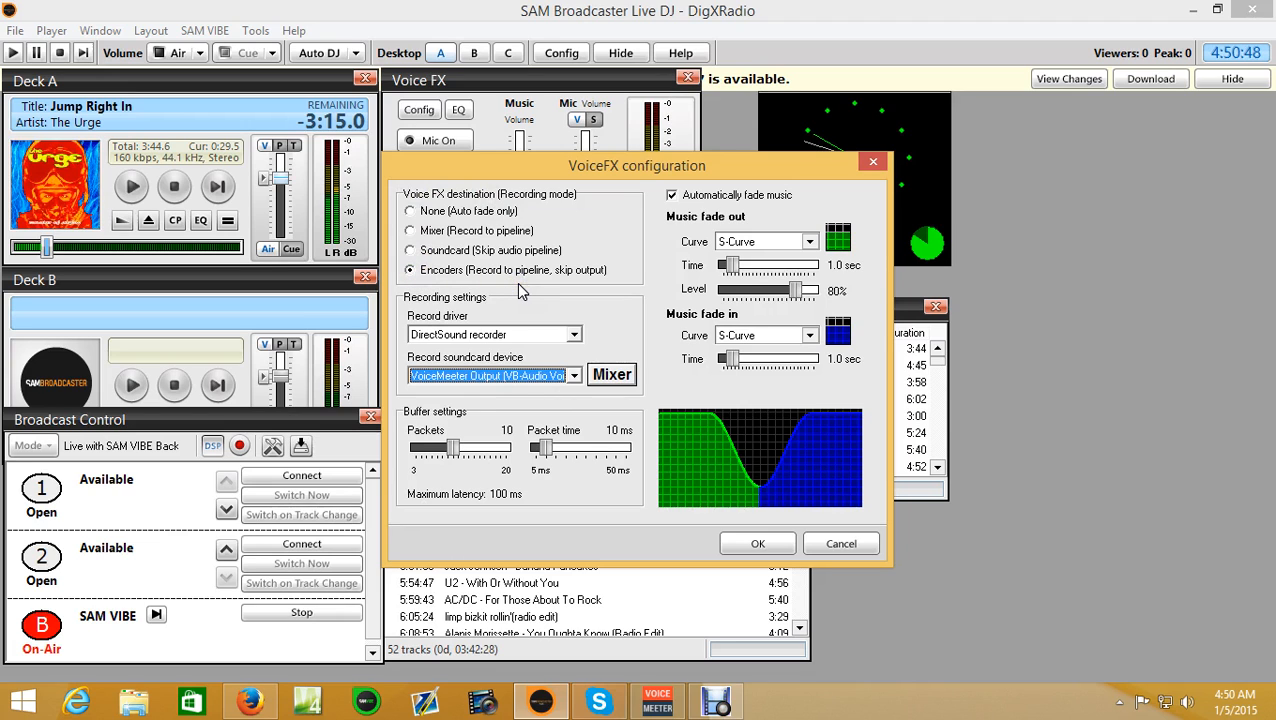
pyautogui.click(742, 541)
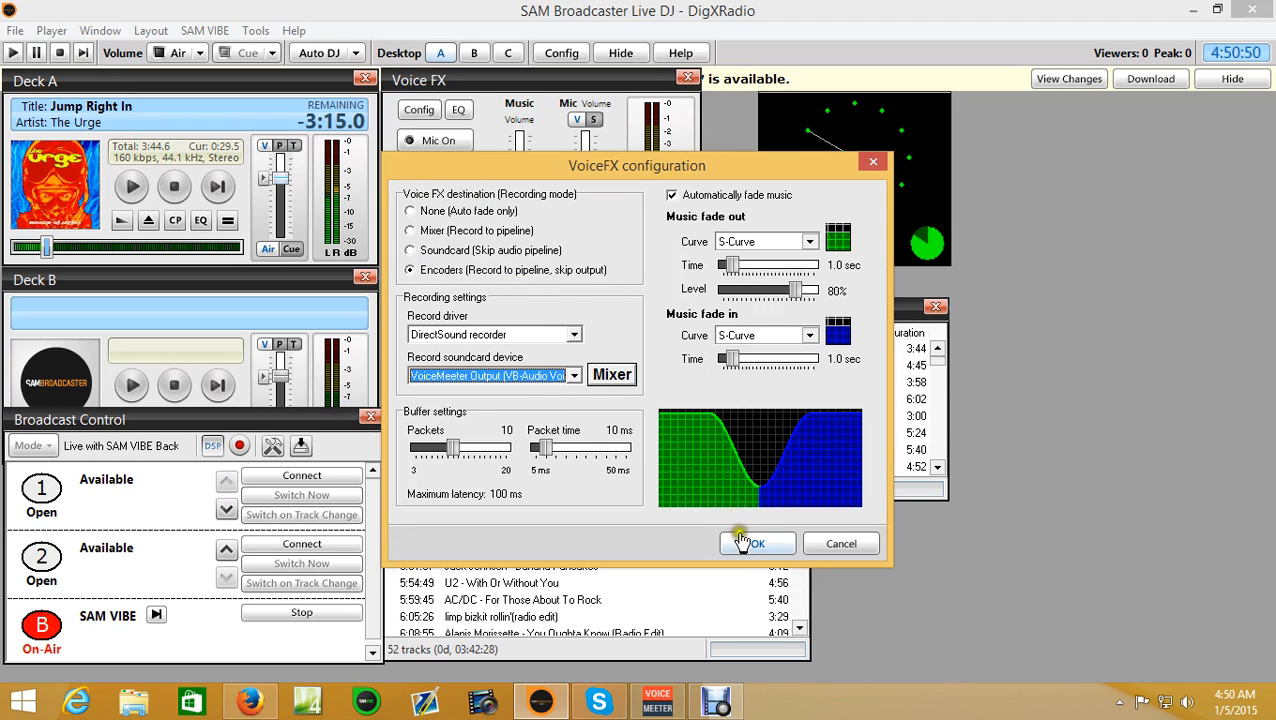
pyautogui.click(748, 543)
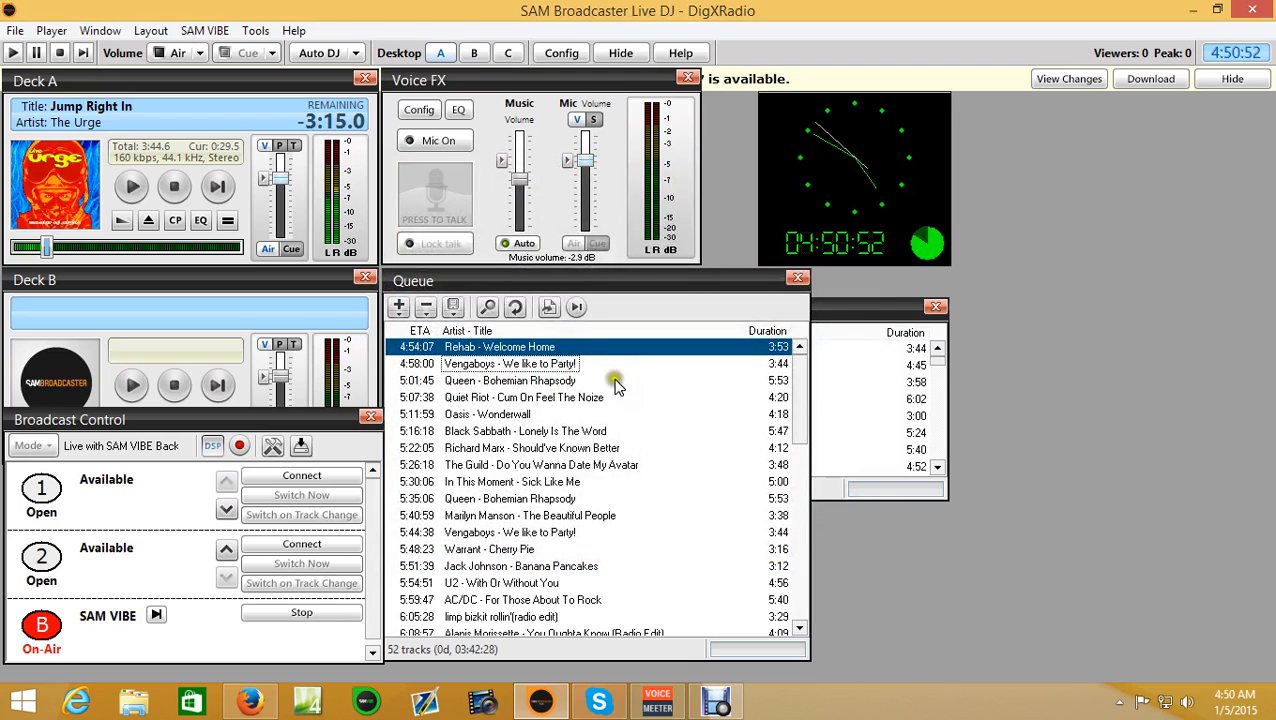
# Step: Check that the air output uses DirectSound output with VoiceMeeter Input as its device, and save the configuration
pyautogui.click(458, 110)
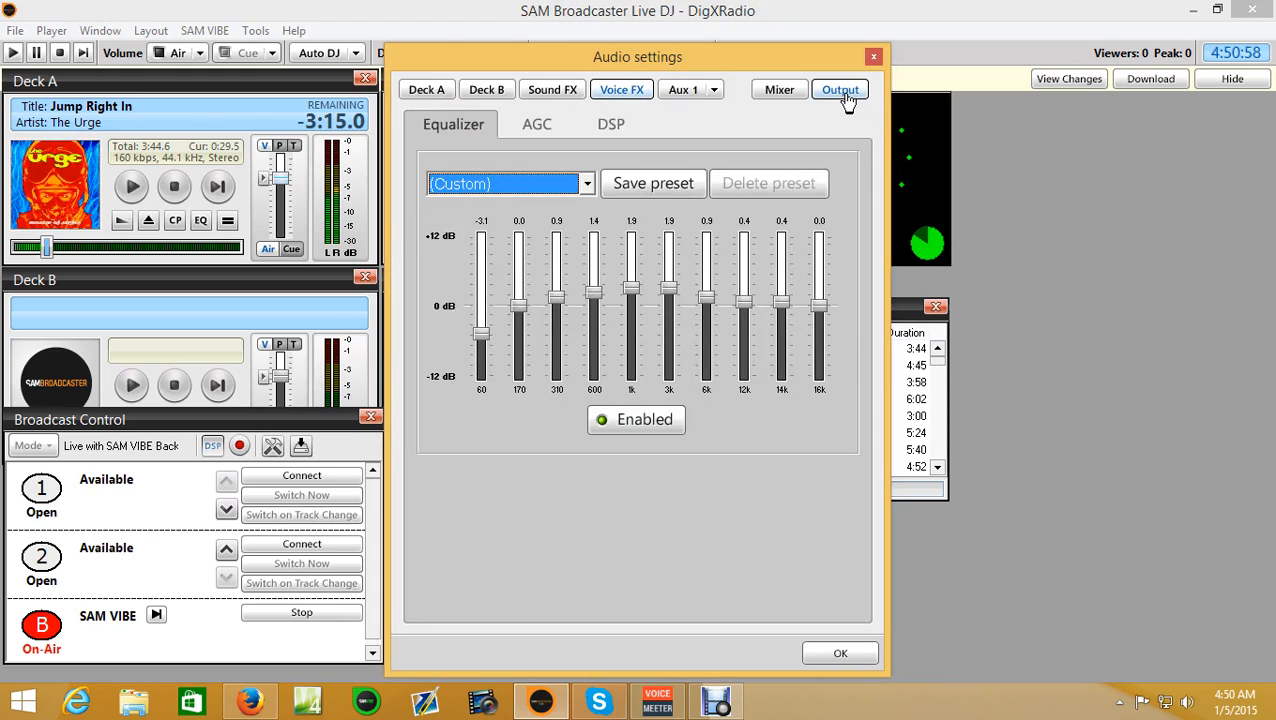
pyautogui.click(842, 92)
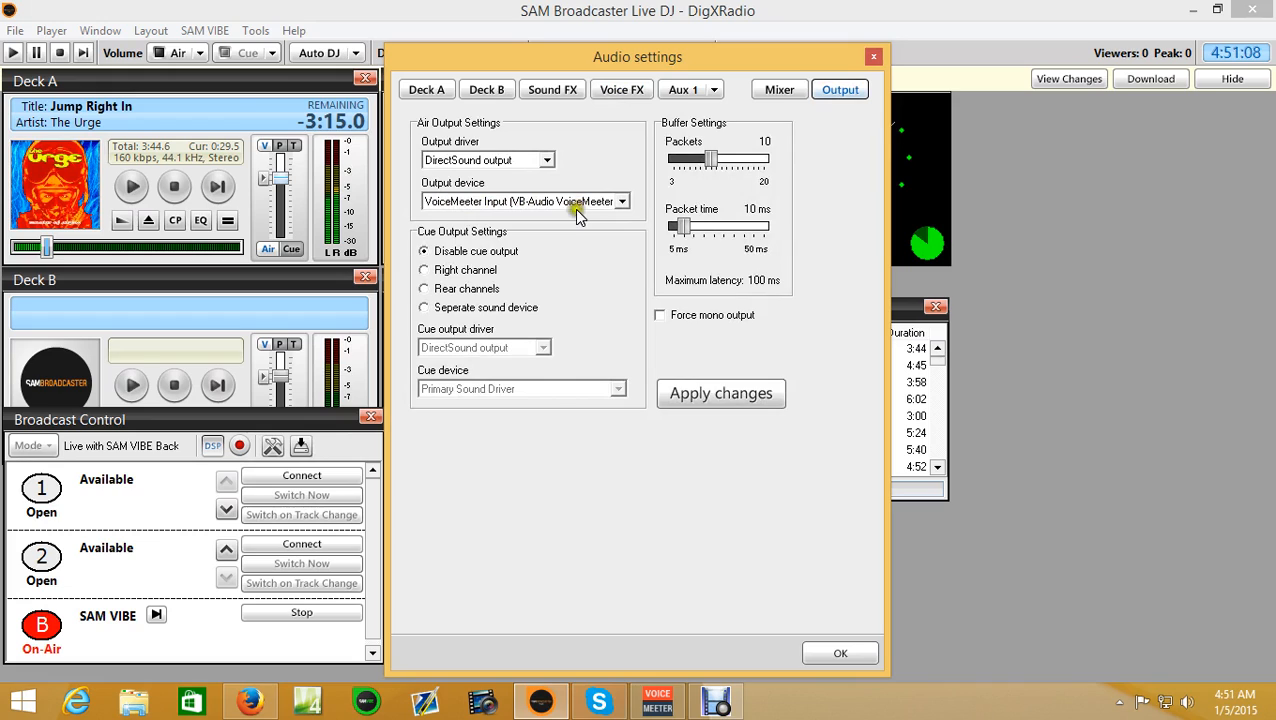
pyautogui.click(837, 659)
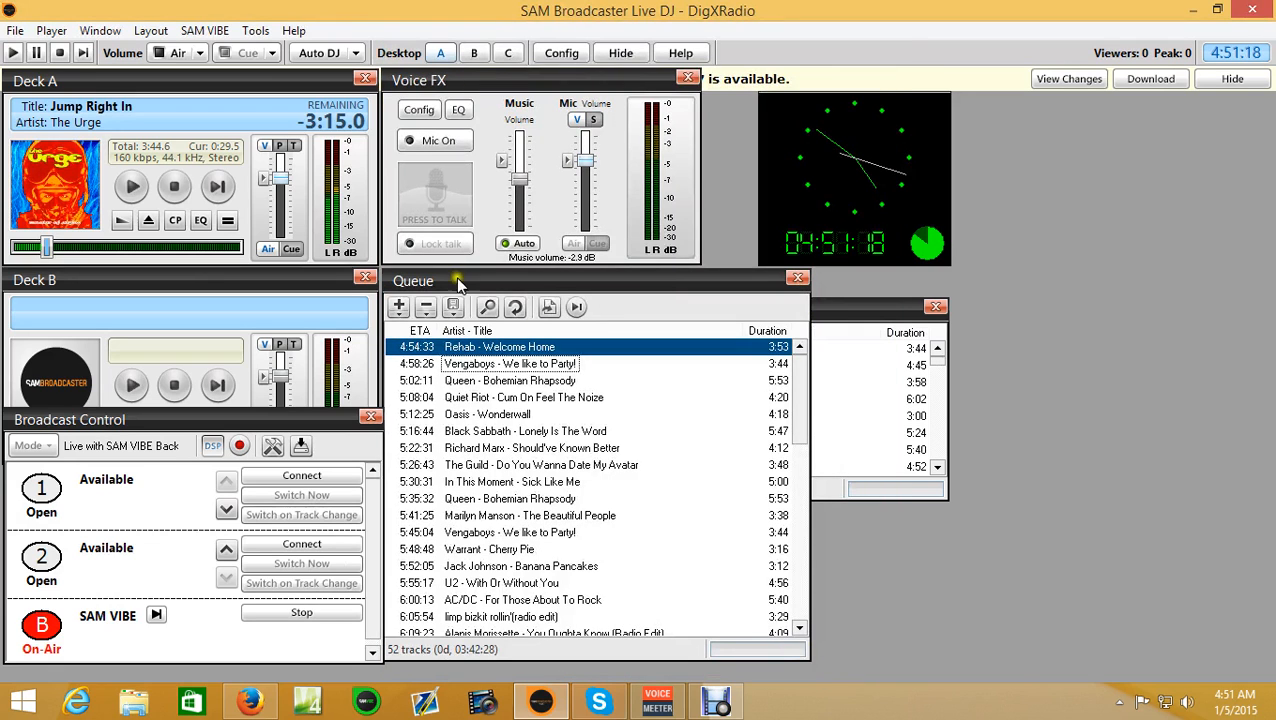
pyautogui.click(16, 32)
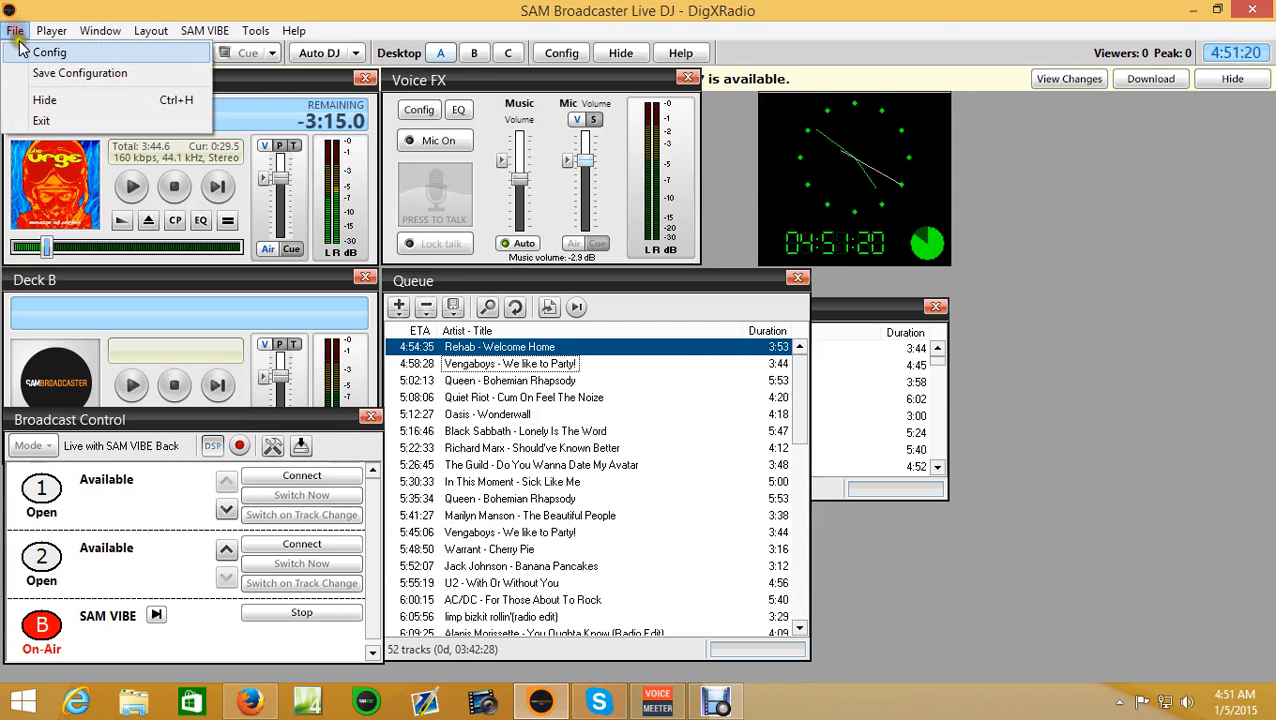
pyautogui.click(40, 72)
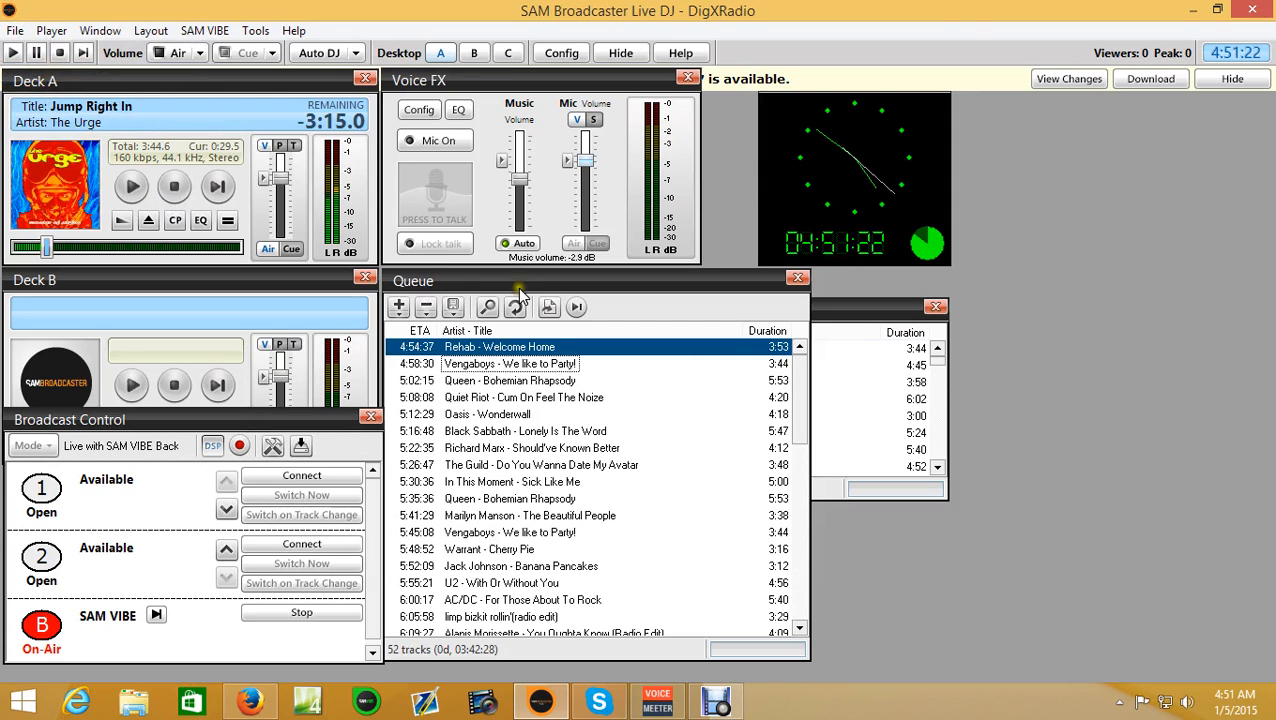
# Step: Bring up Skype and switch to VoiceMeeter to review the devices available for hardware output A1, keeping the current selection
pyautogui.click(598, 704)
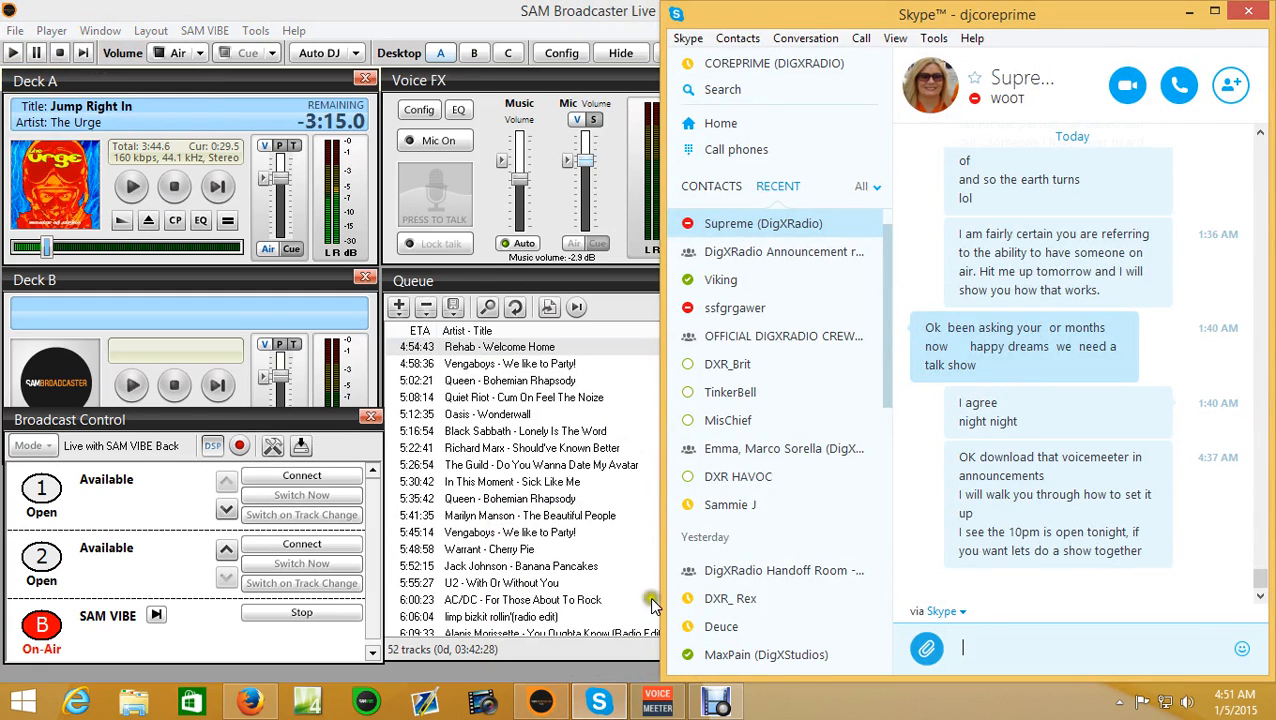
pyautogui.click(645, 705)
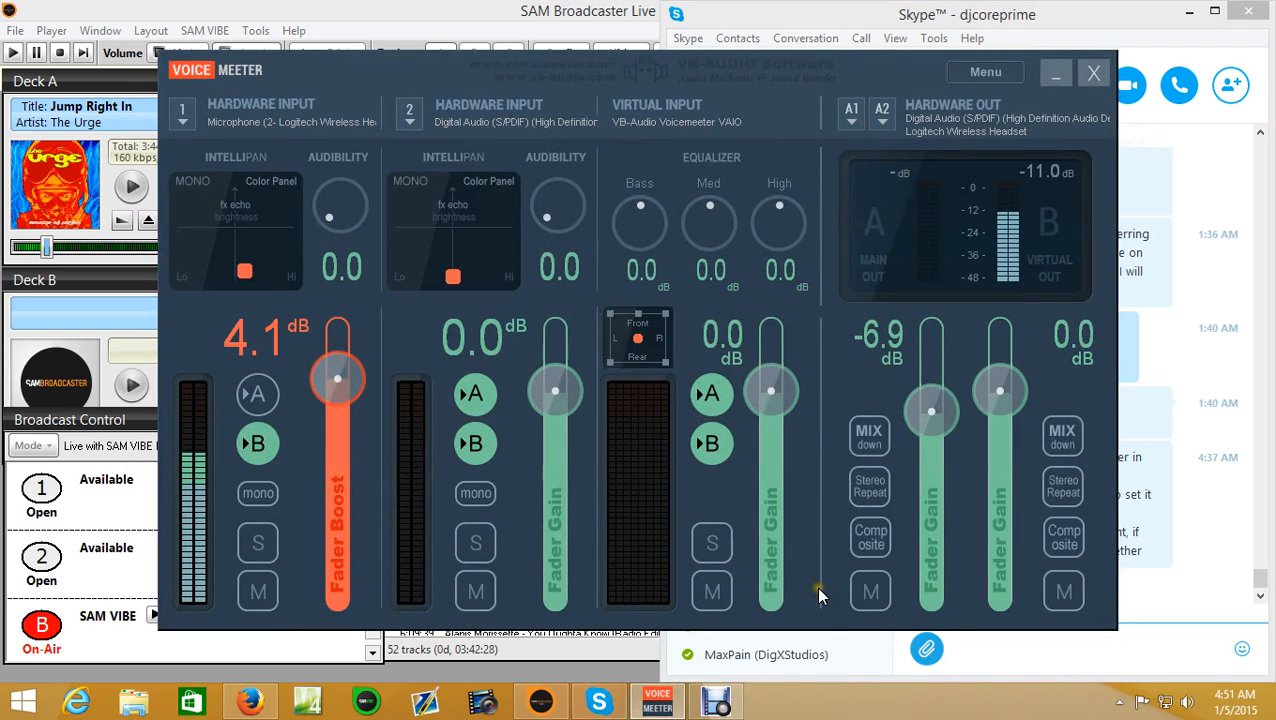
pyautogui.click(845, 118)
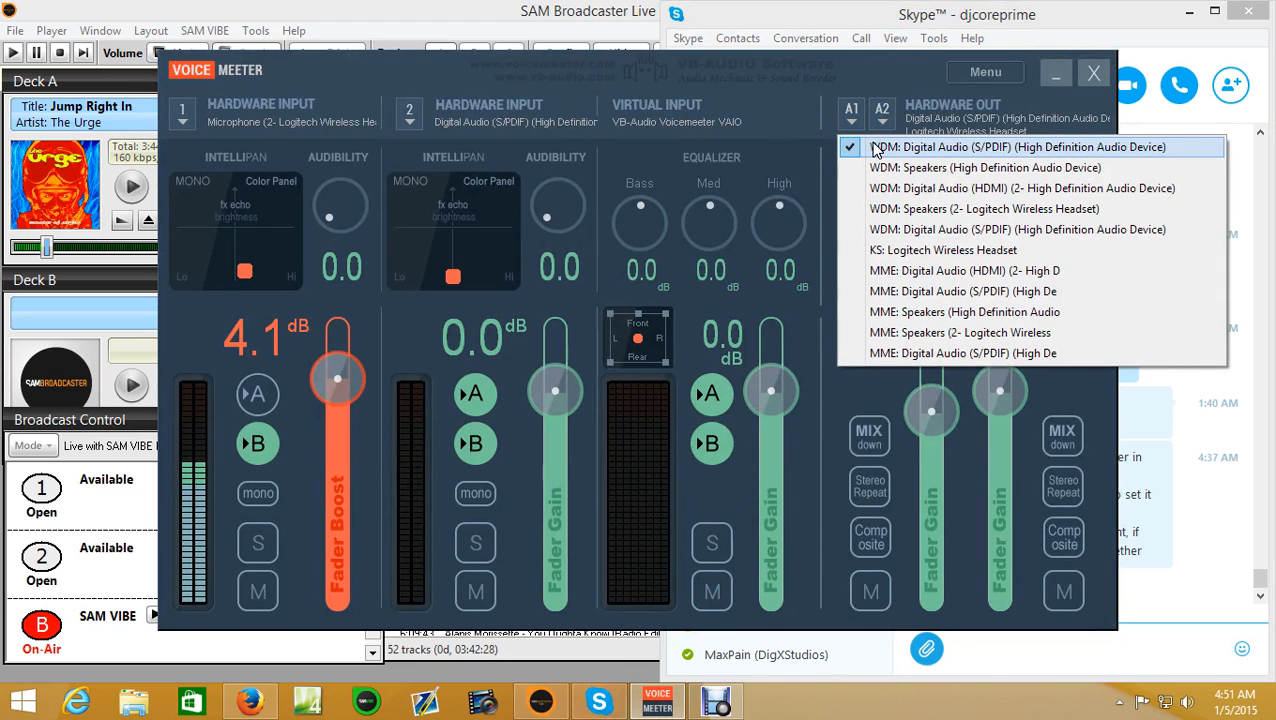
pyautogui.click(410, 590)
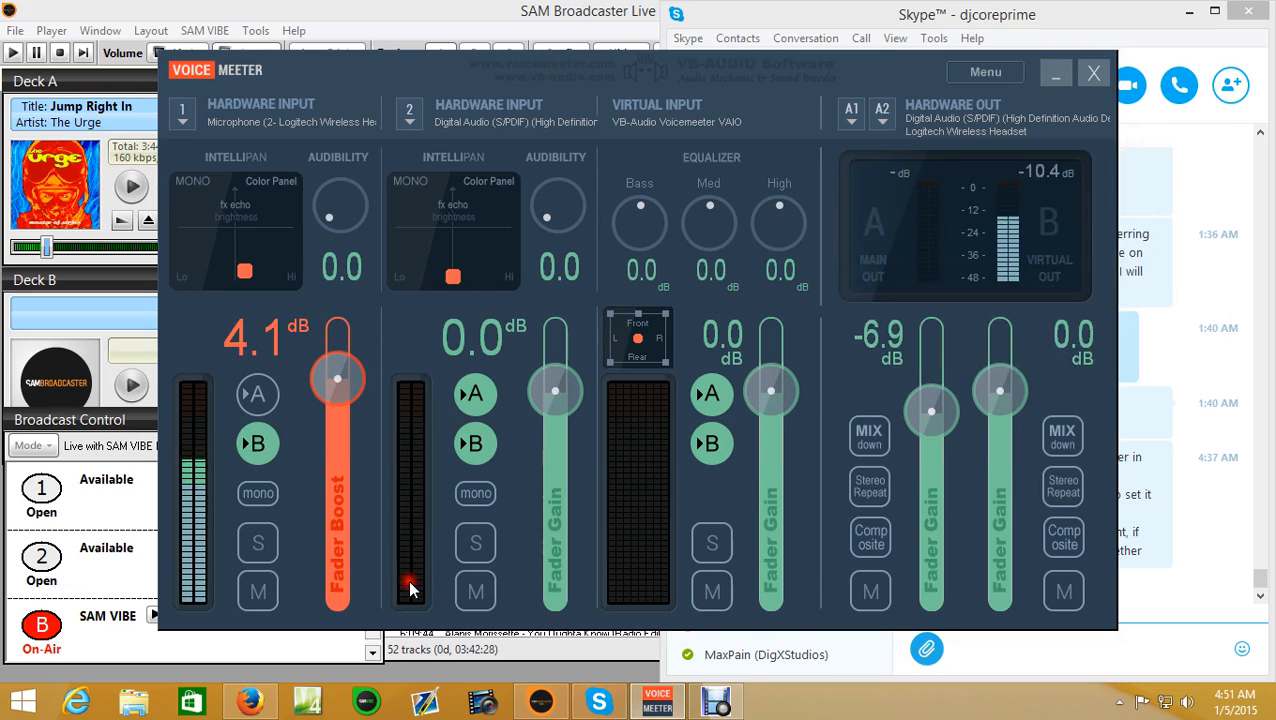